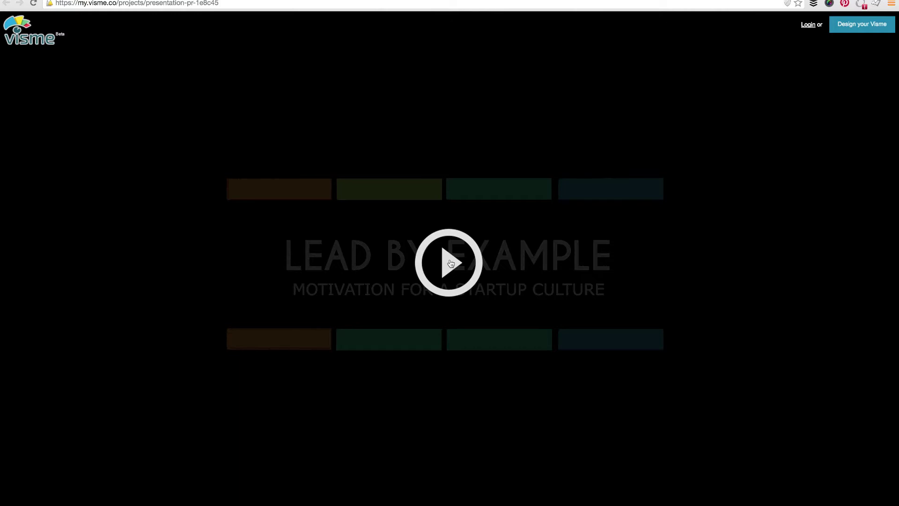
# Play the published presentation, advance a slide, then return to the Presentation PR editor.
pyautogui.click(451, 262)
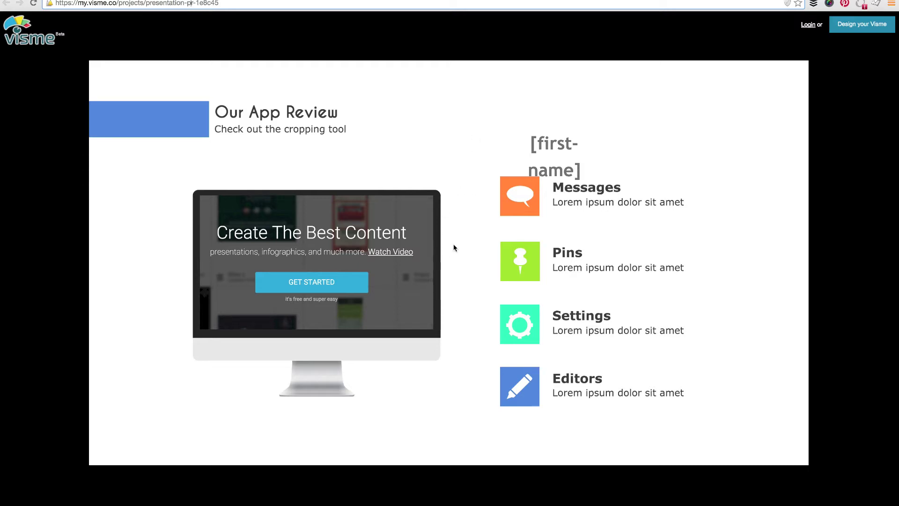
pyautogui.press('Right')
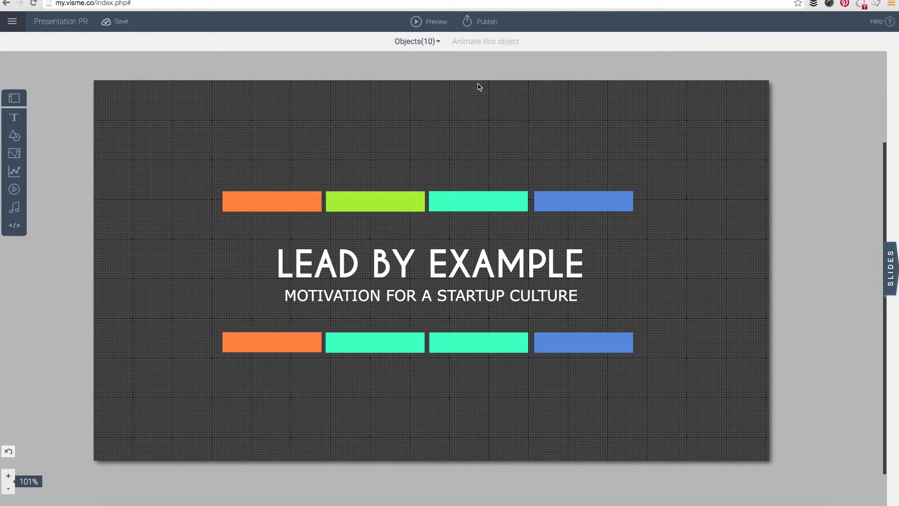
# Open the Publish dialog's Share tab, select the public link, and view it in the browser.
pyautogui.click(480, 26)
pyautogui.click(491, 22)
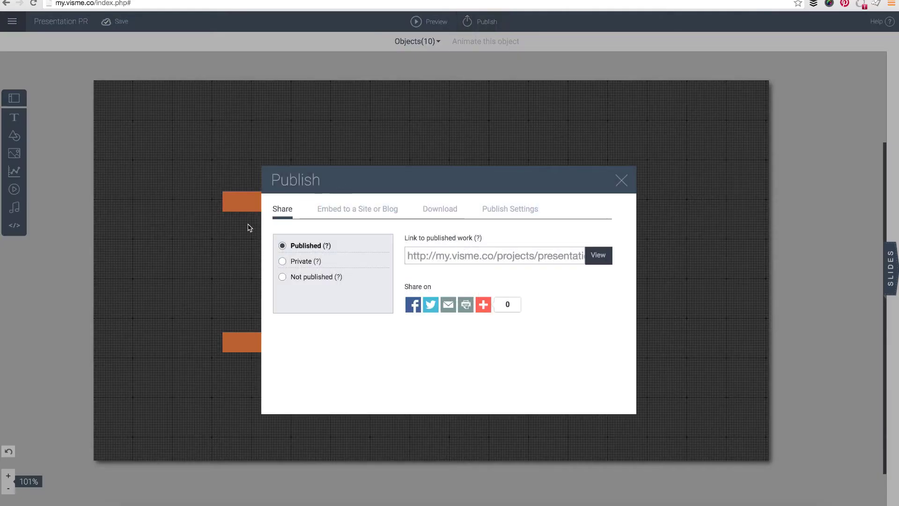
pyautogui.click(425, 255)
pyautogui.click(598, 256)
# Switch sharing to Private with password protection left off, and select the link.
pyautogui.click(282, 261)
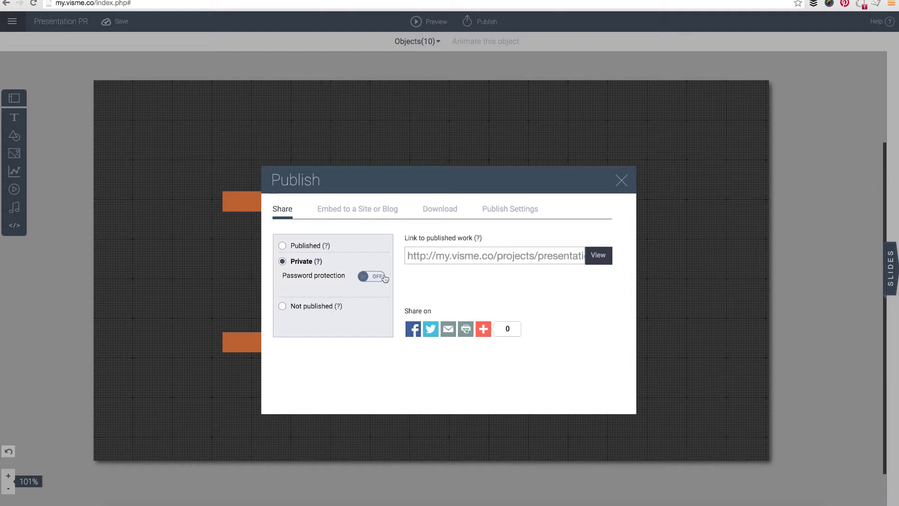
pyautogui.click(439, 257)
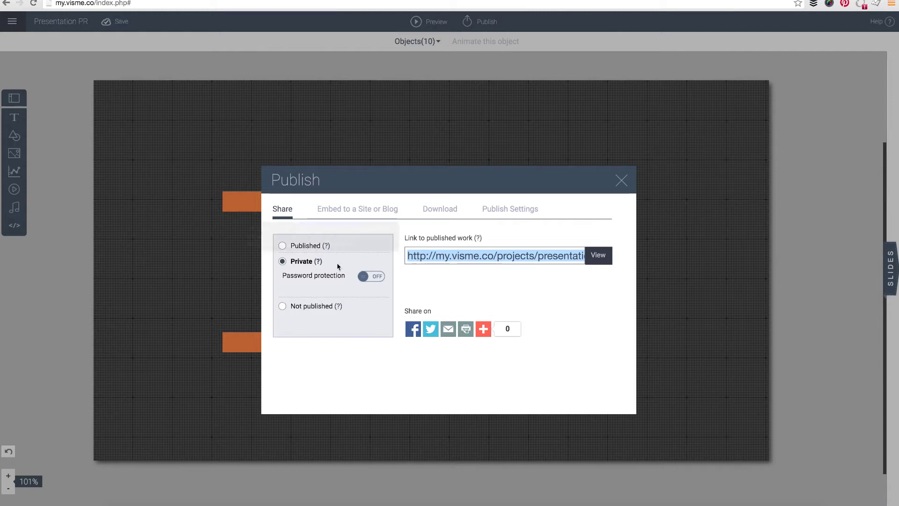
# Copy the share link and load it in Safari, which shows 'This project is private'.
pyautogui.rightClick(458, 258)
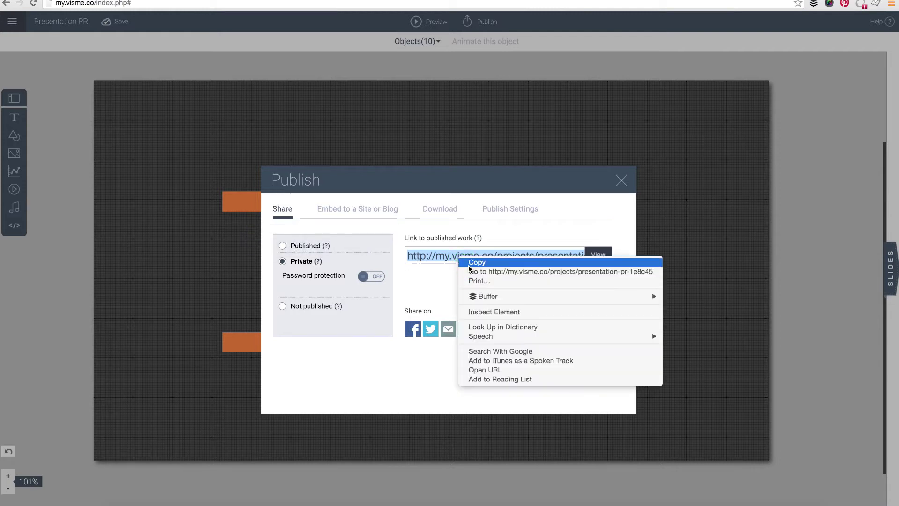
pyautogui.click(468, 263)
pyautogui.rightClick(460, 257)
pyautogui.click(468, 261)
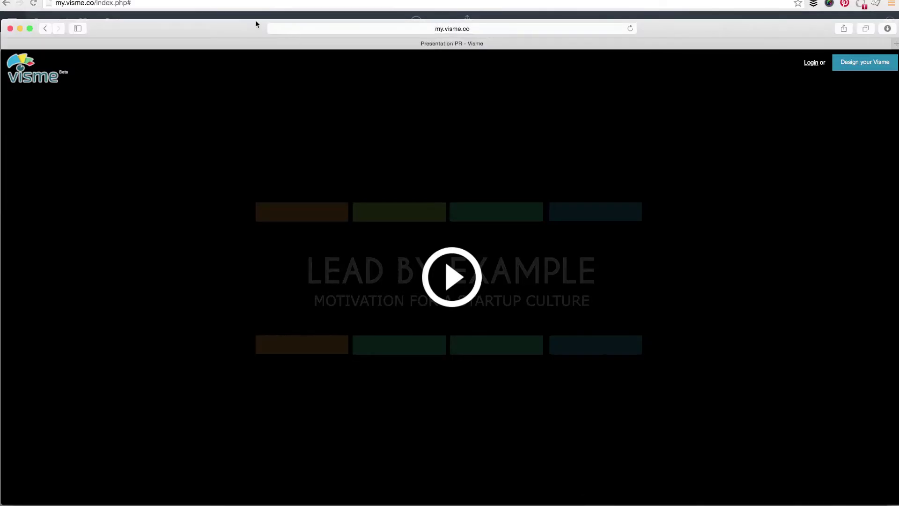
pyautogui.click(286, 32)
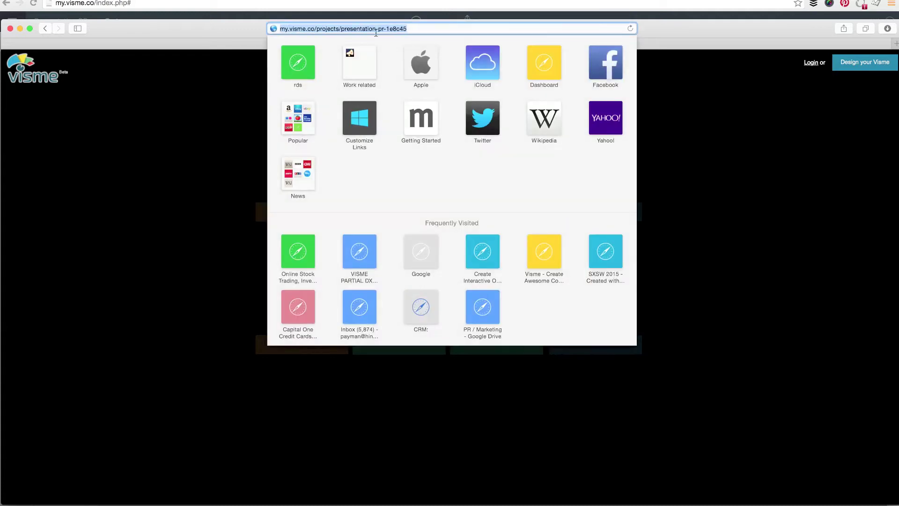
pyautogui.press('super+v')
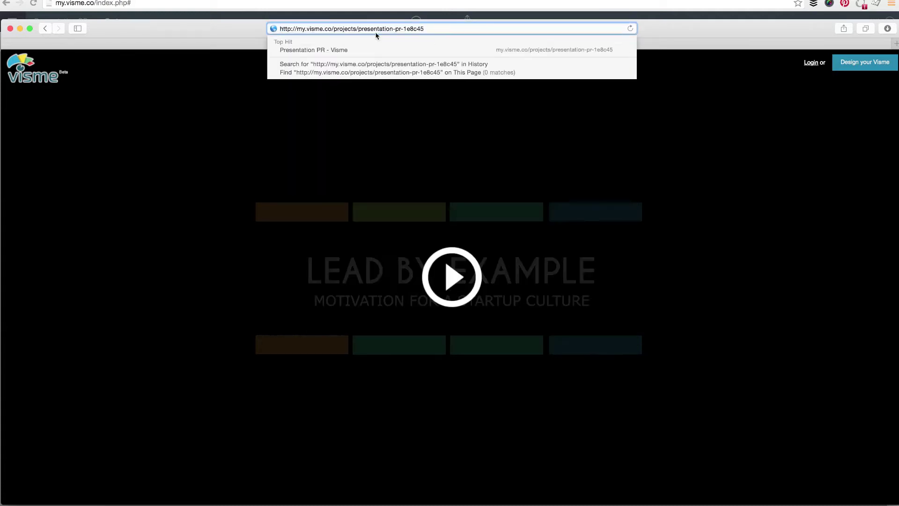
pyautogui.press('Return')
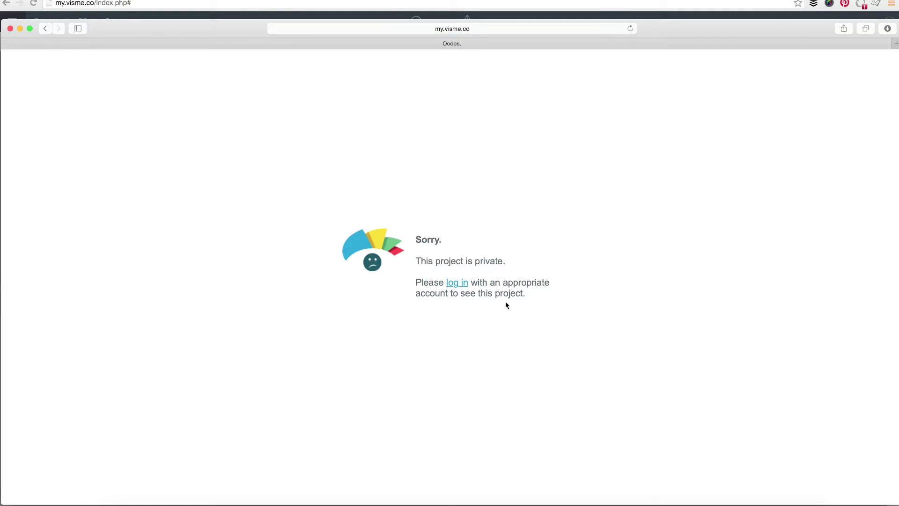
pyautogui.click(10, 29)
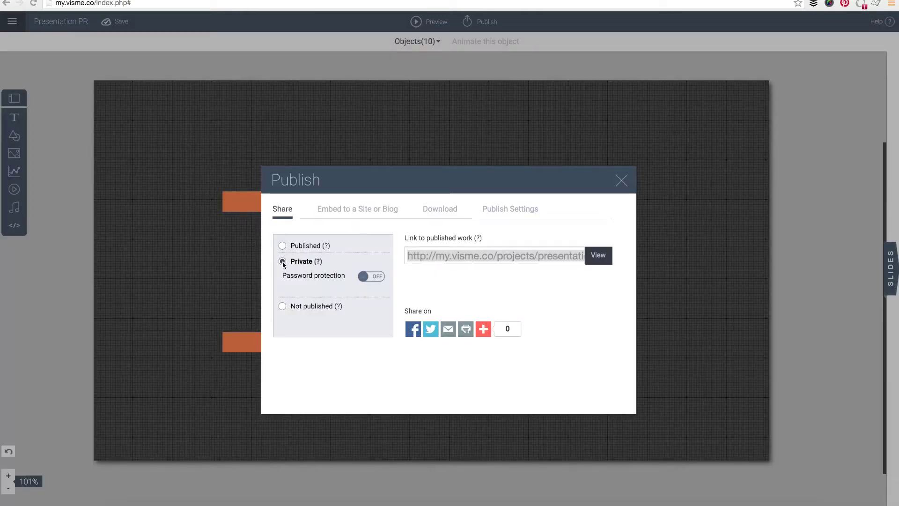
# Turn on password protection and test the pasted link in a browser window.
pyautogui.click(371, 279)
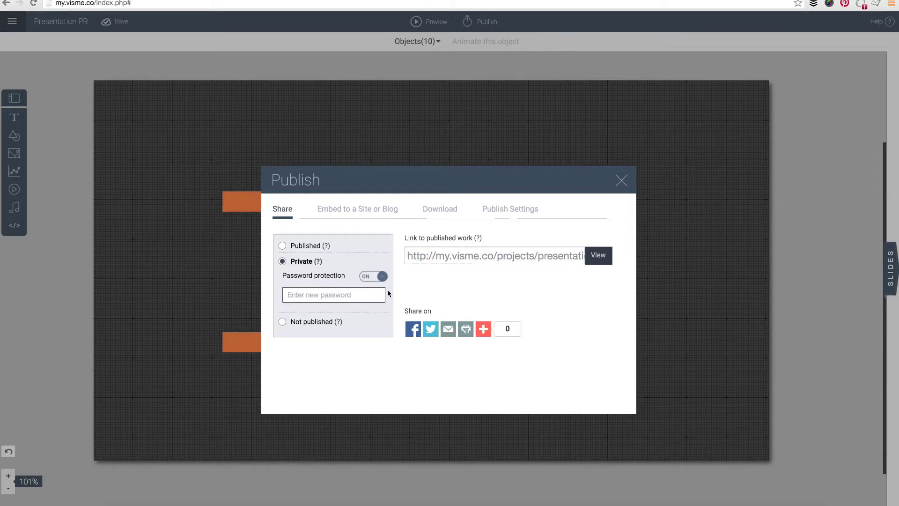
pyautogui.click(597, 503)
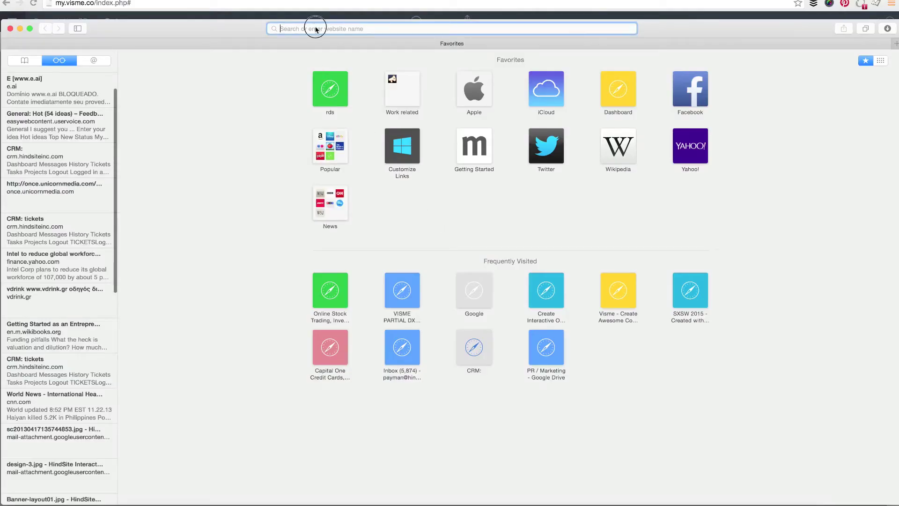
pyautogui.press('super+v')
pyautogui.press('Return')
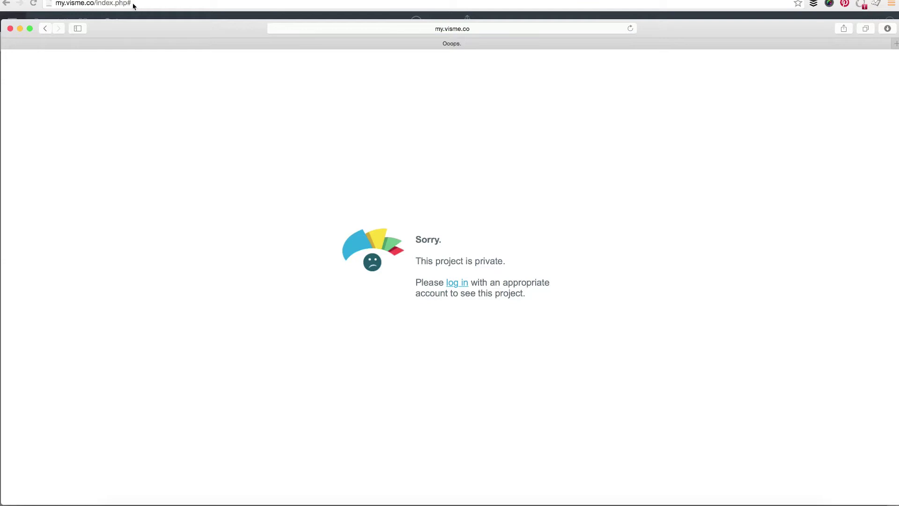
pyautogui.click(10, 29)
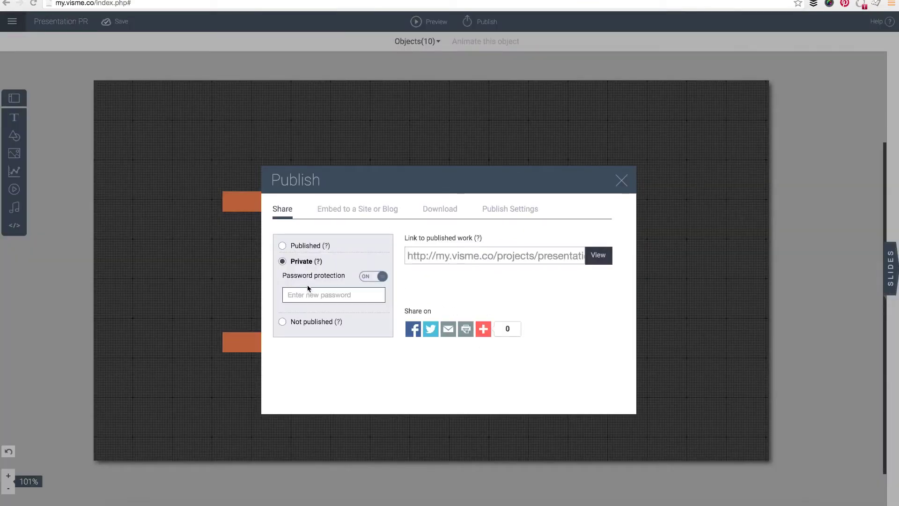
# Enter a new four-character password for the private presentation.
pyautogui.click(318, 295)
pyautogui.write('12')
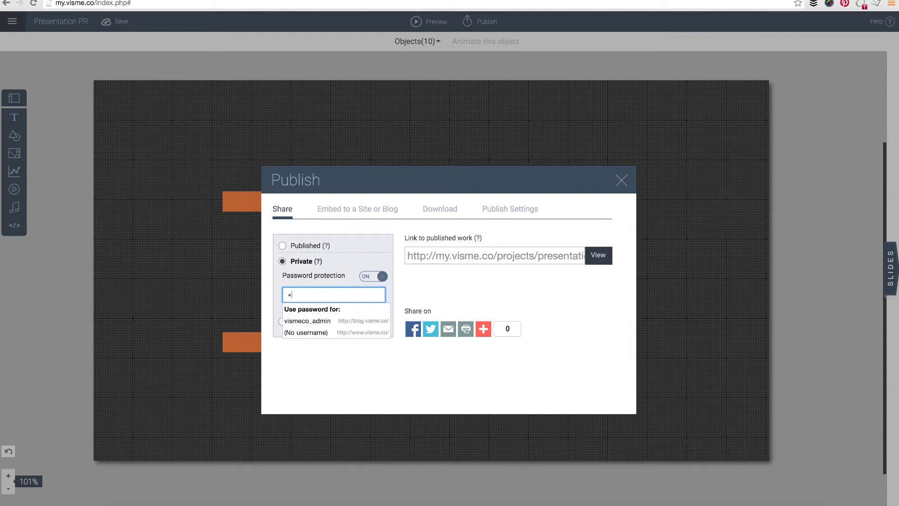
pyautogui.press('BackSpace')
pyautogui.press('BackSpace')
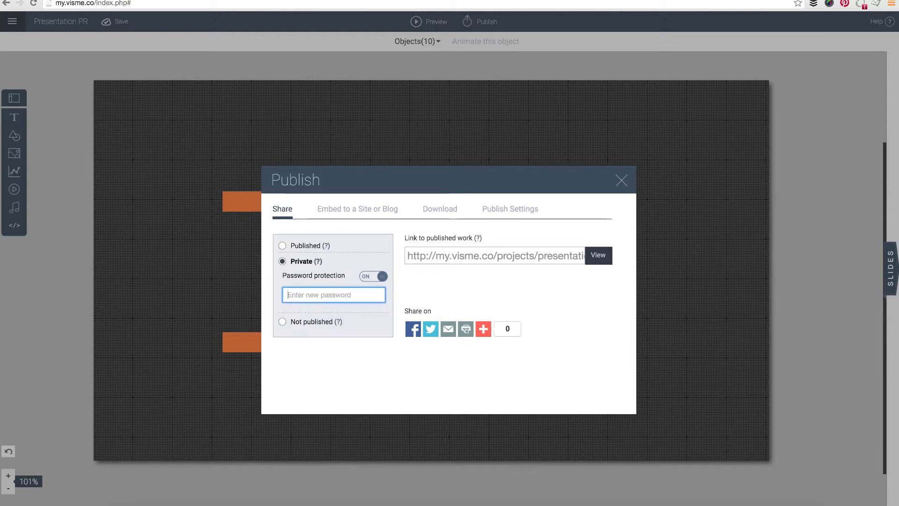
pyautogui.write('1234')
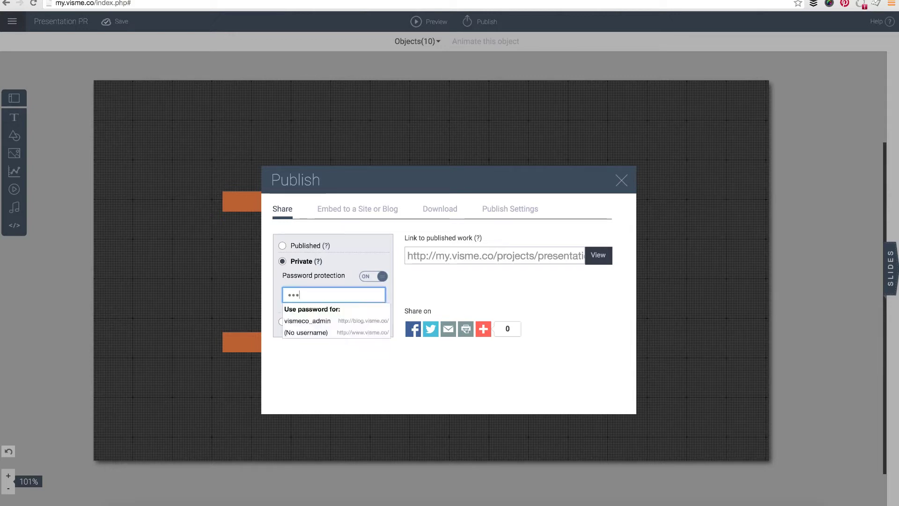
pyautogui.click(522, 268)
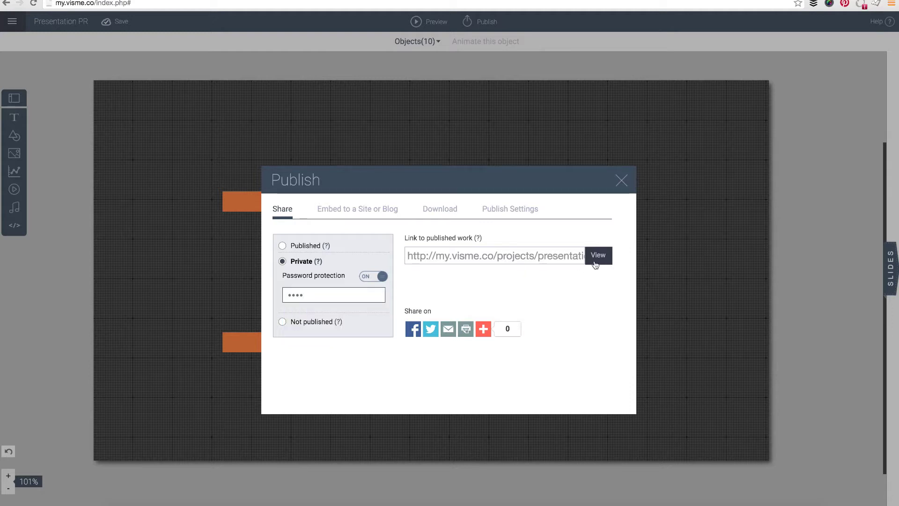
# Load the password-protected presentation link in a Safari window.
pyautogui.click(596, 504)
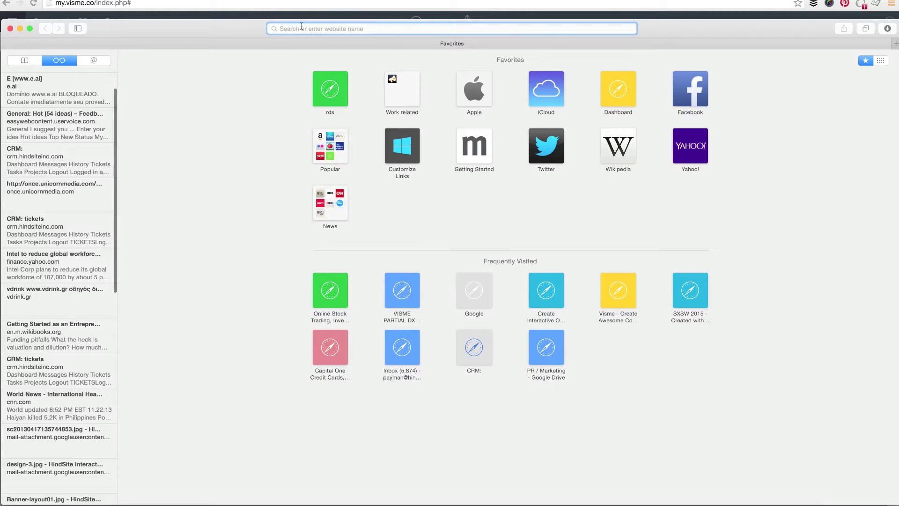
pyautogui.press('super+v')
pyautogui.press('Return')
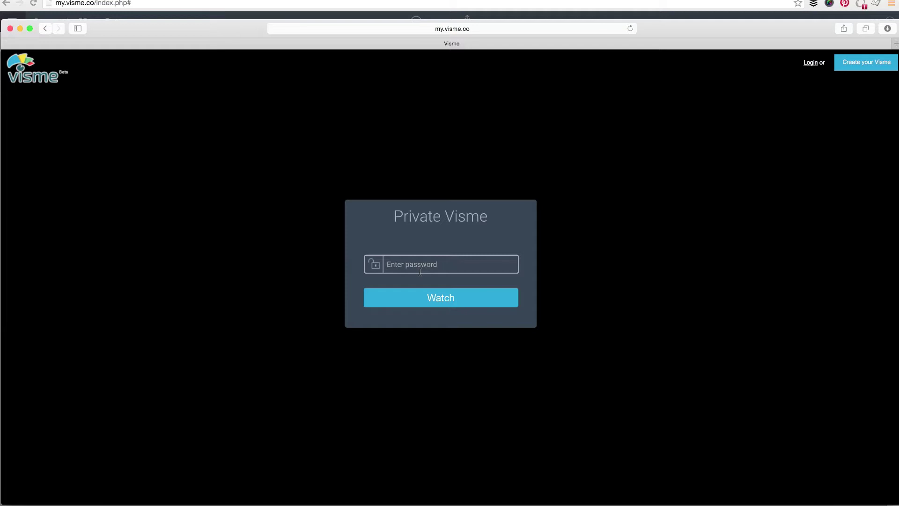
# Enter the presentation password to unlock it and start playing LEAD BY EXAMPLE.
pyautogui.write('••••')
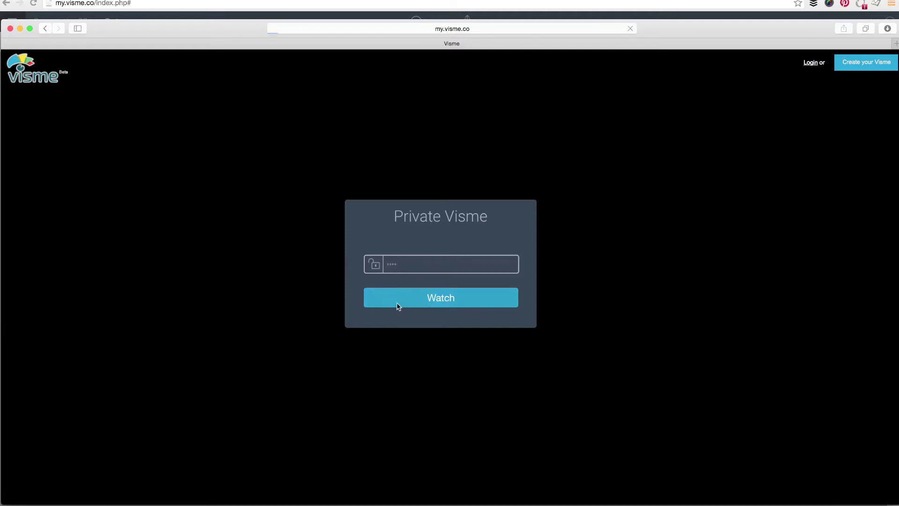
pyautogui.click(399, 305)
pyautogui.click(415, 267)
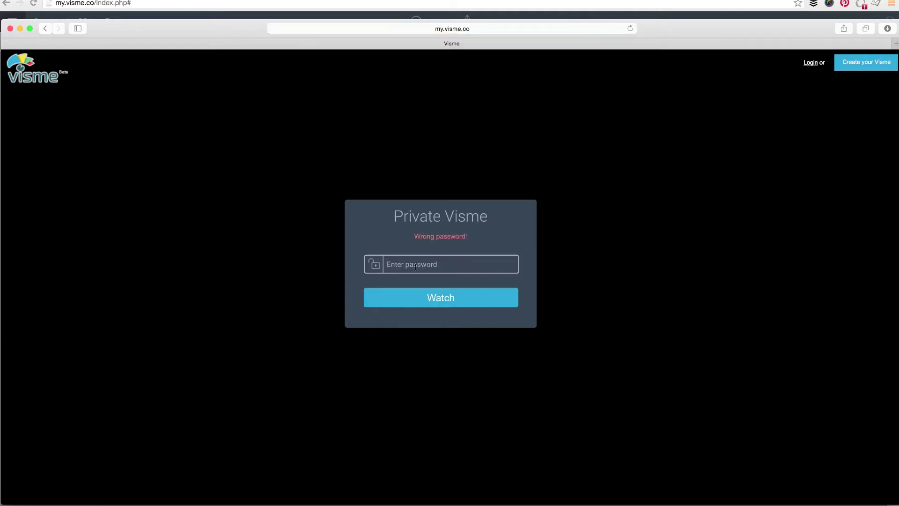
pyautogui.write('••••••')
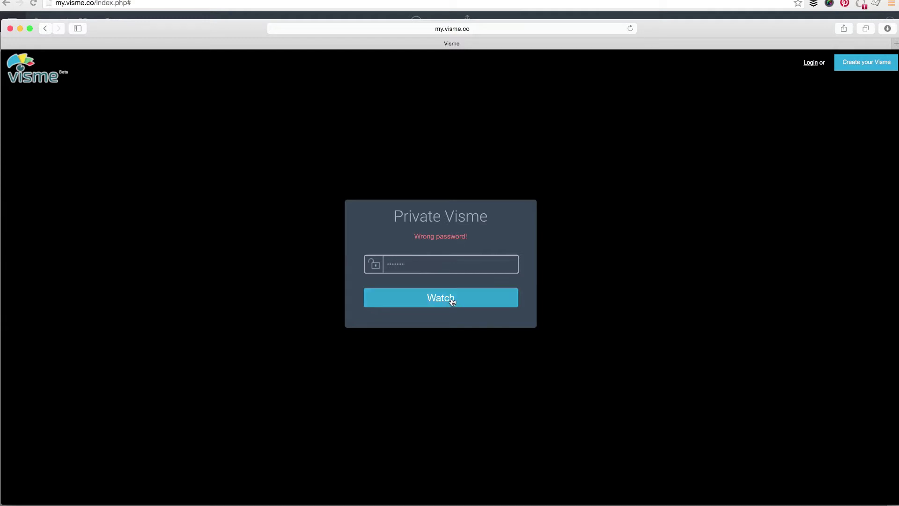
pyautogui.press('BackSpace')
pyautogui.press('BackSpace')
pyautogui.write('•••••')
pyautogui.click(451, 297)
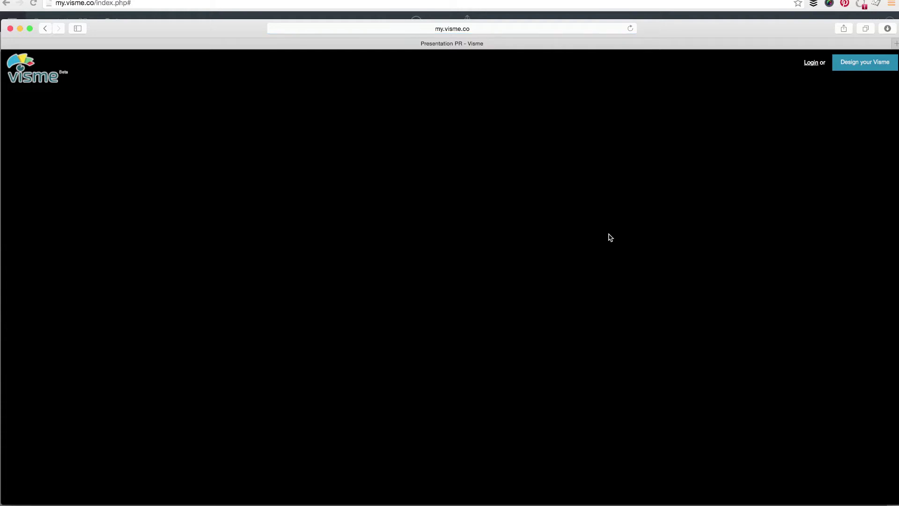
pyautogui.click(457, 272)
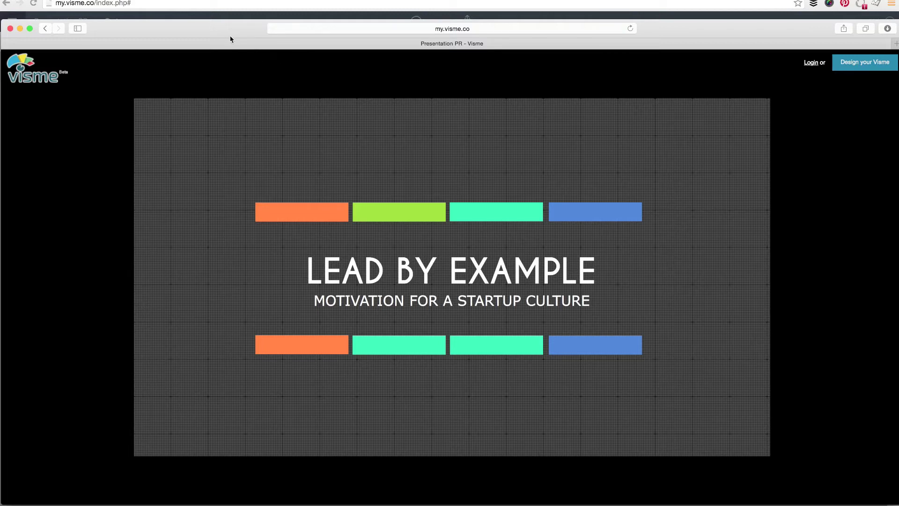
pyautogui.moveTo(208, 37); pyautogui.dragTo(211, 37)
# Switch password protection off, select the share link, and set sharing back to Published.
pyautogui.click(23, 28)
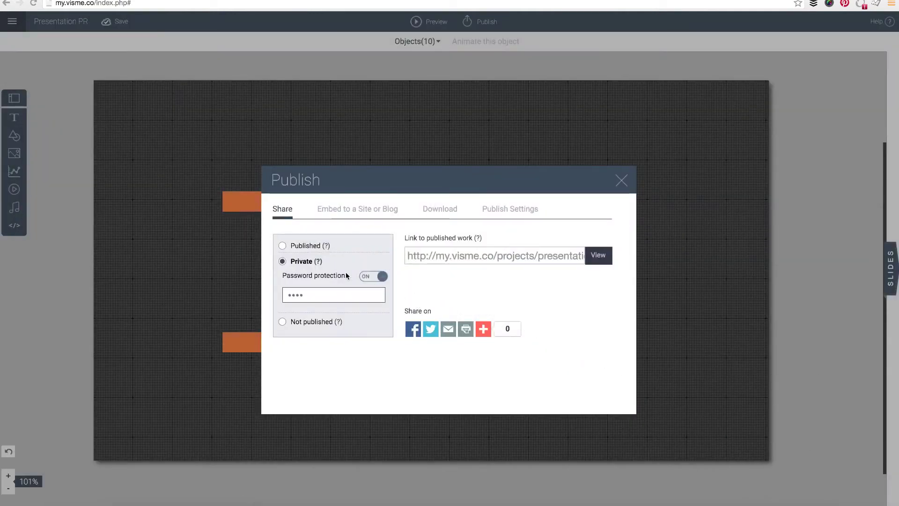
pyautogui.click(370, 277)
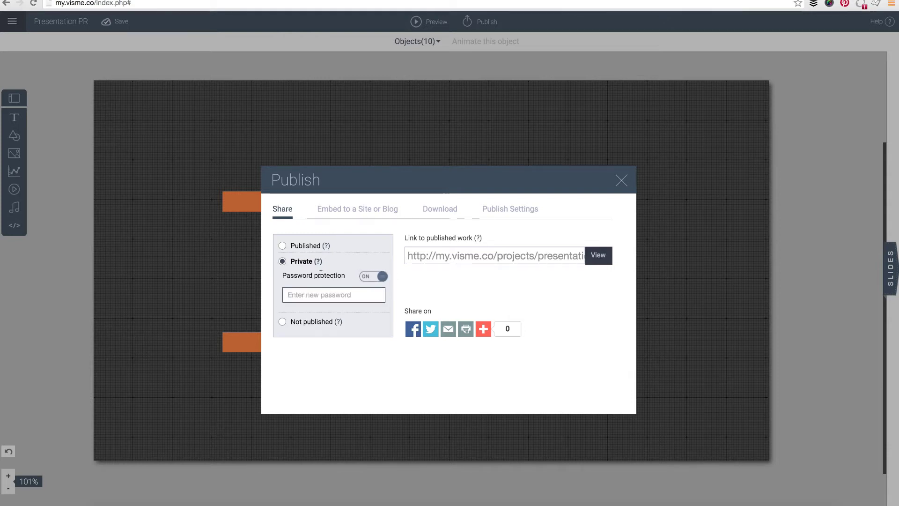
pyautogui.click(349, 297)
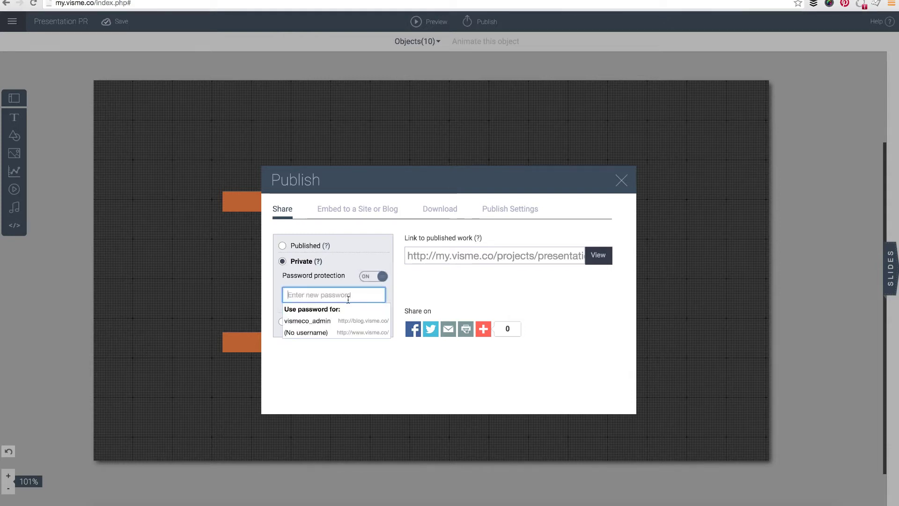
pyautogui.click(349, 272)
pyautogui.click(444, 258)
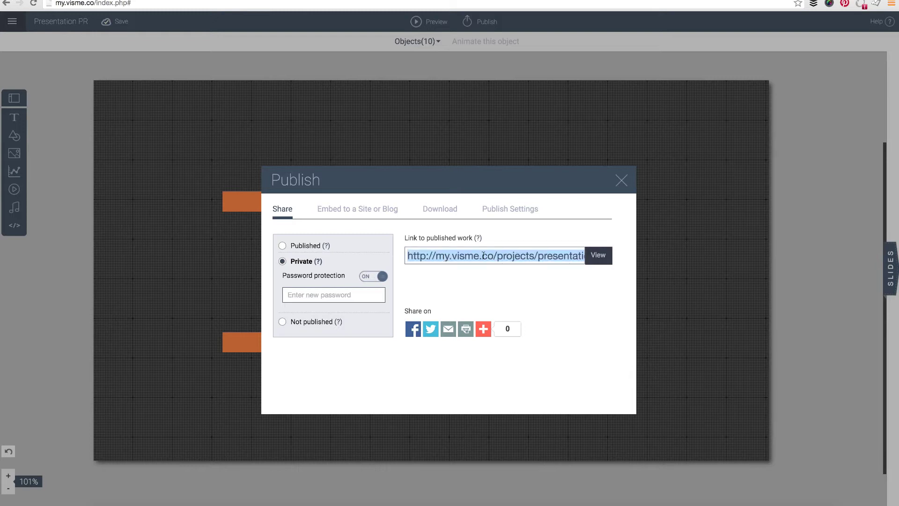
pyautogui.click(365, 276)
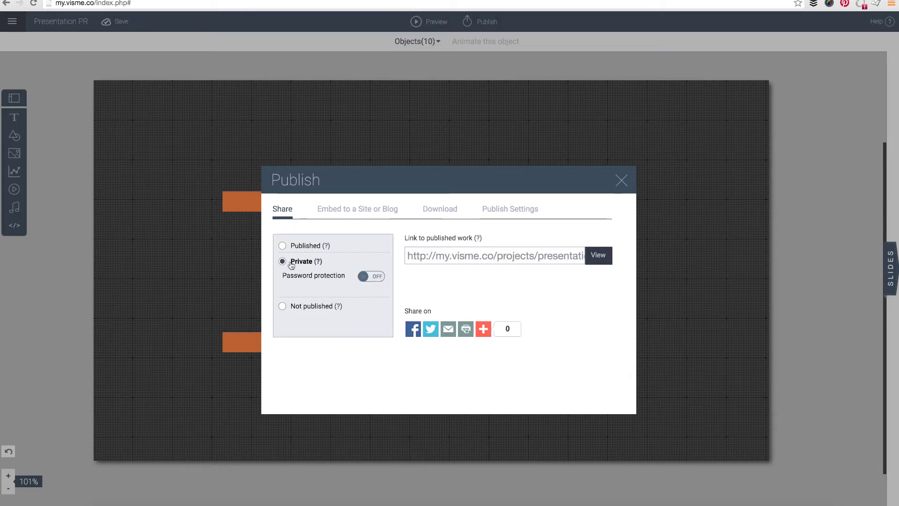
pyautogui.click(496, 258)
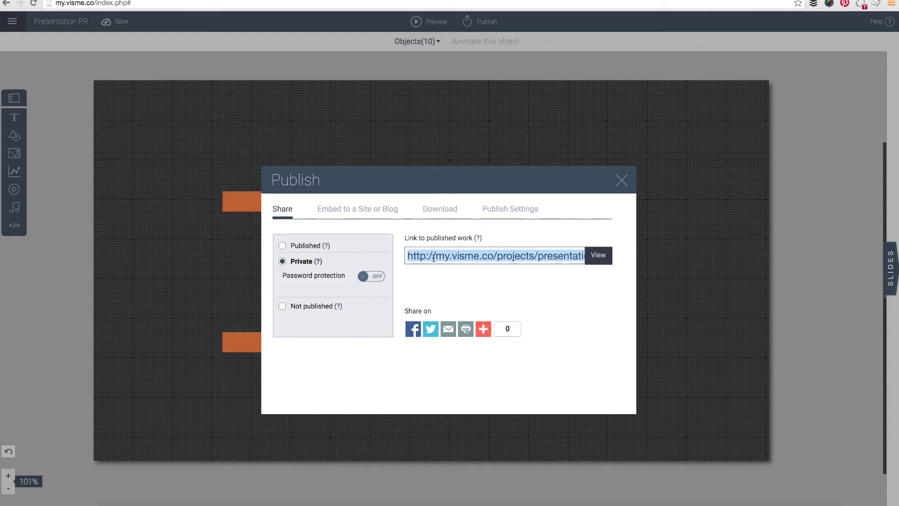
pyautogui.click(282, 245)
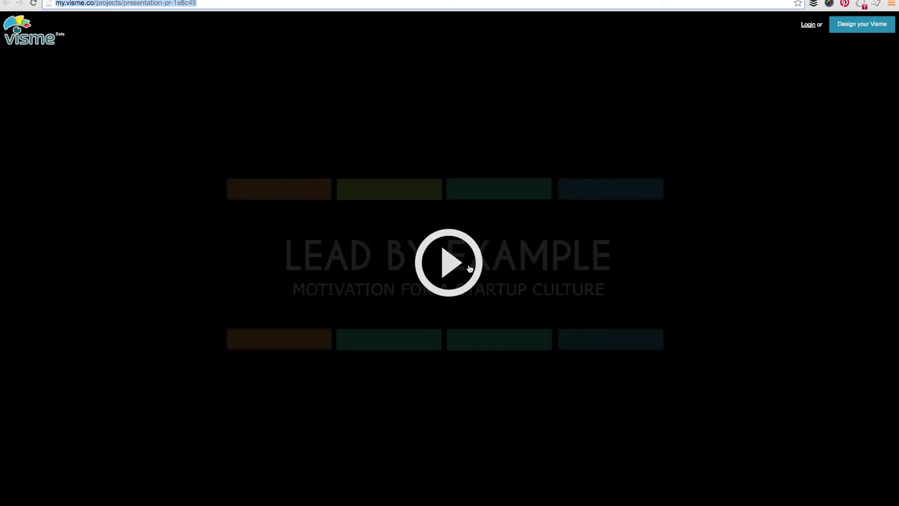
# Play the public presentation from its link in the browser.
pyautogui.click(433, 250)
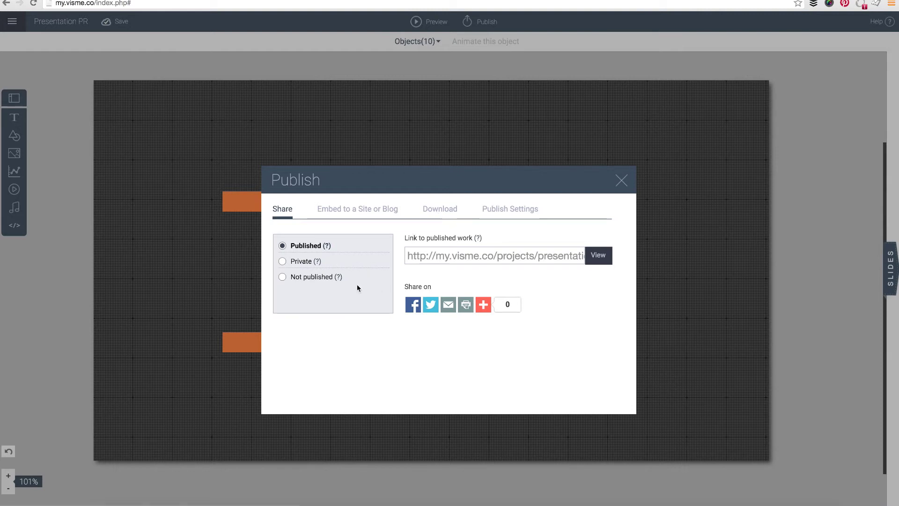
# Set sharing to Not published and load the link in Safari to confirm it's unpublished.
pyautogui.click(283, 277)
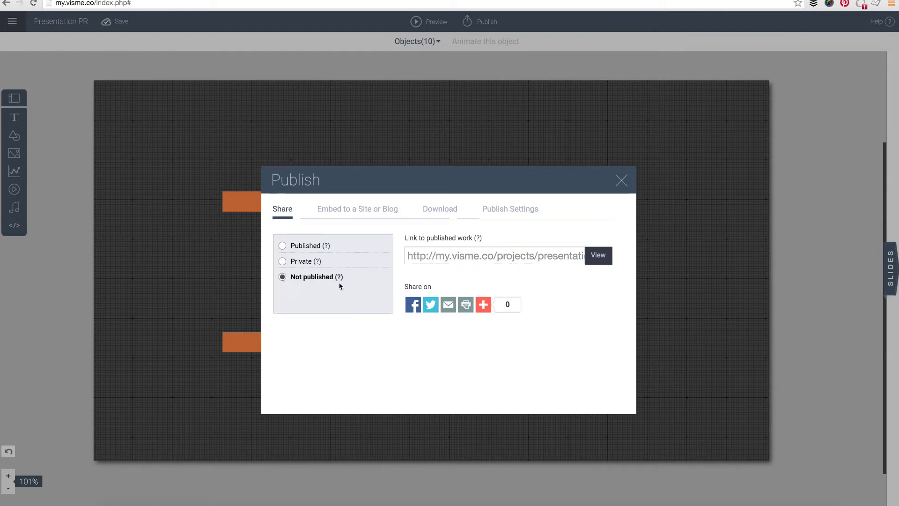
pyautogui.click(570, 257)
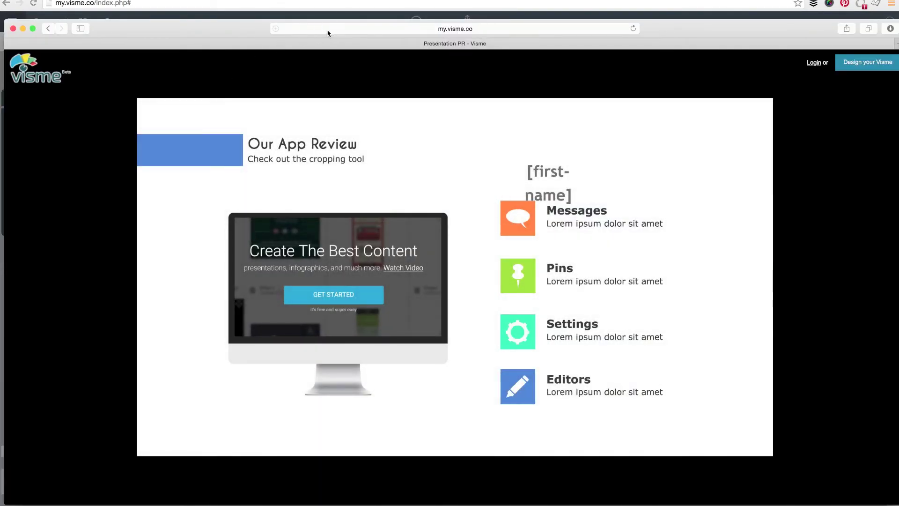
pyautogui.click(328, 29)
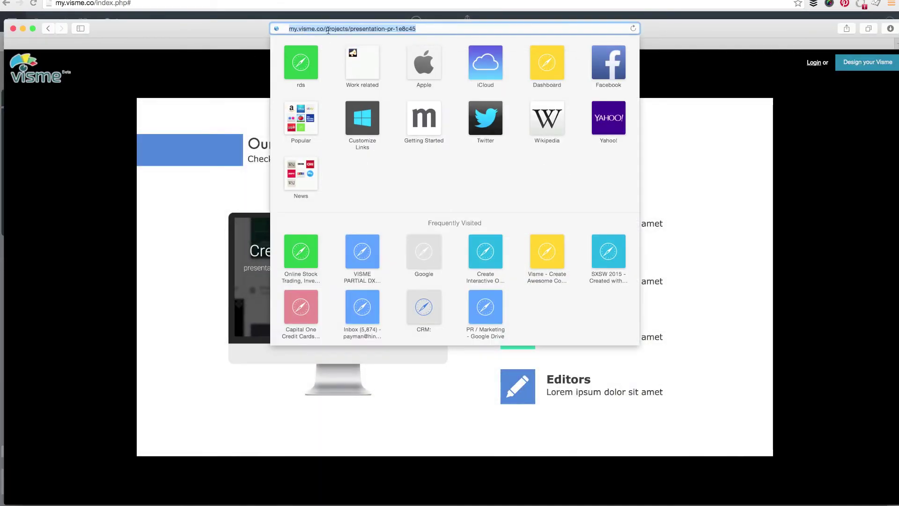
pyautogui.press('super+v')
pyautogui.press('Return')
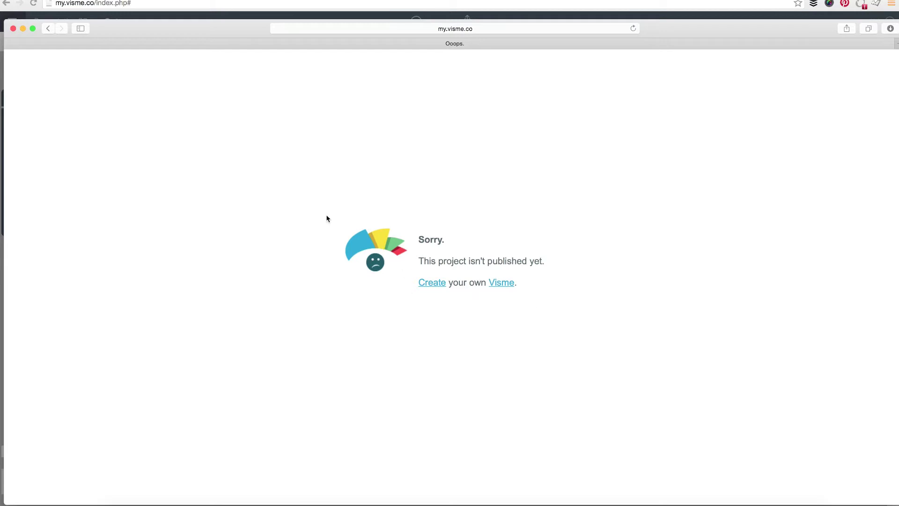
pyautogui.click(23, 27)
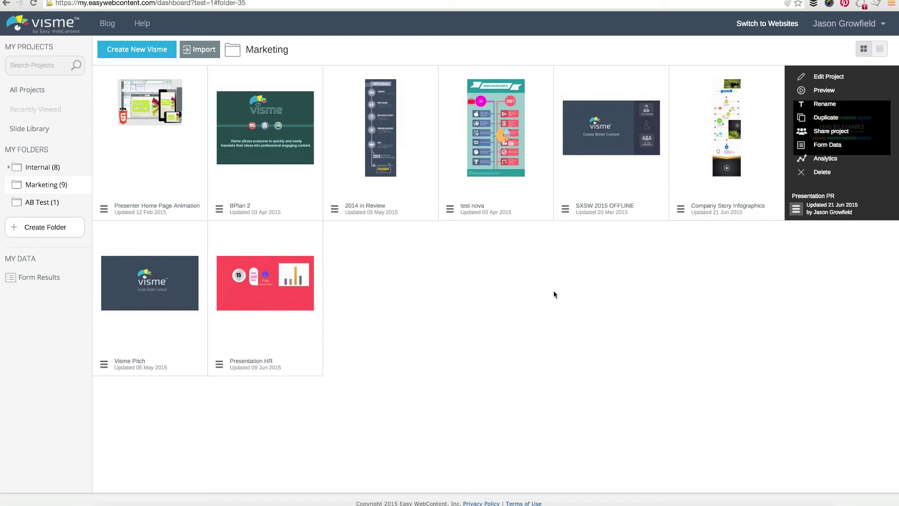
# Share Presentation PR with the Regular User group through Share with groups/people.
pyautogui.click(827, 137)
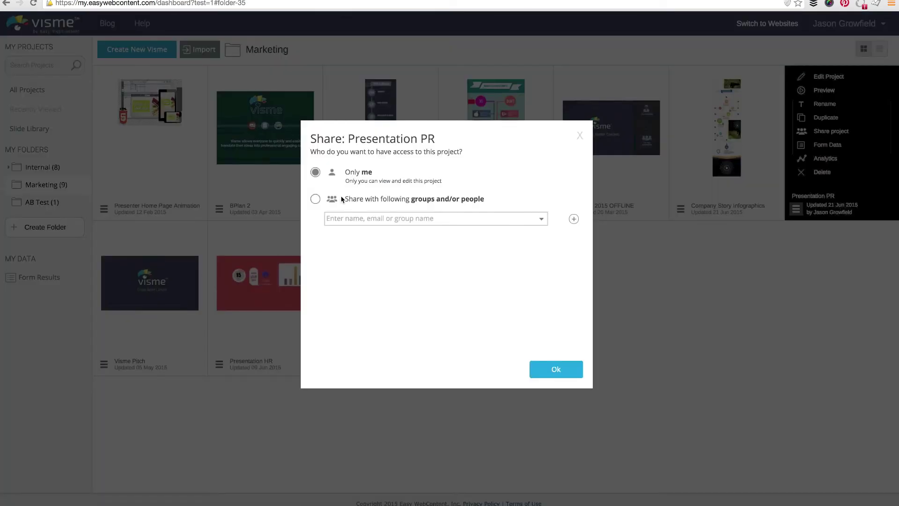
pyautogui.click(315, 200)
pyautogui.click(380, 219)
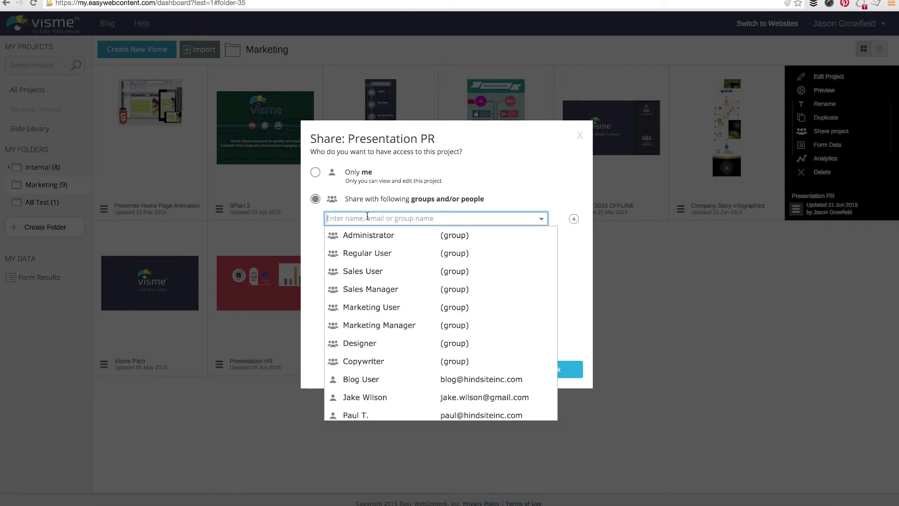
pyautogui.click(381, 253)
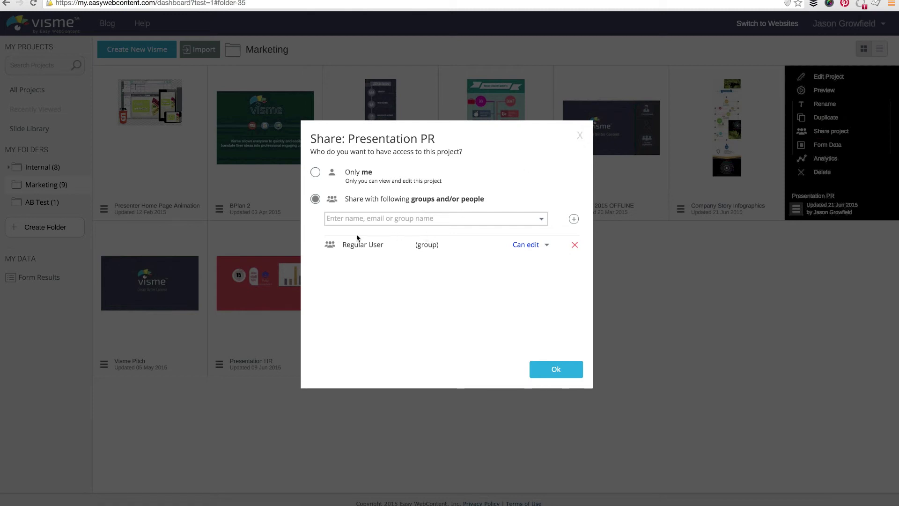
pyautogui.click(580, 136)
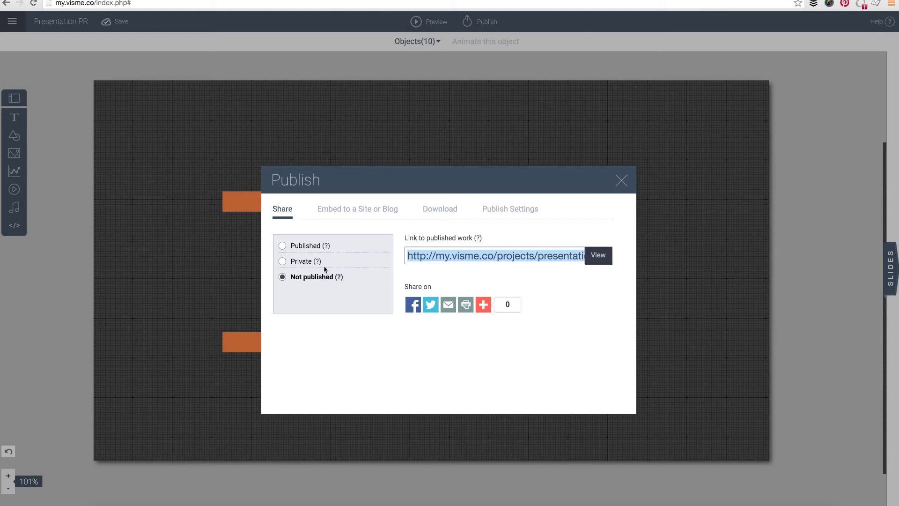
# Turn on Requires registration in Publish Settings and set sharing to Published.
pyautogui.click(522, 212)
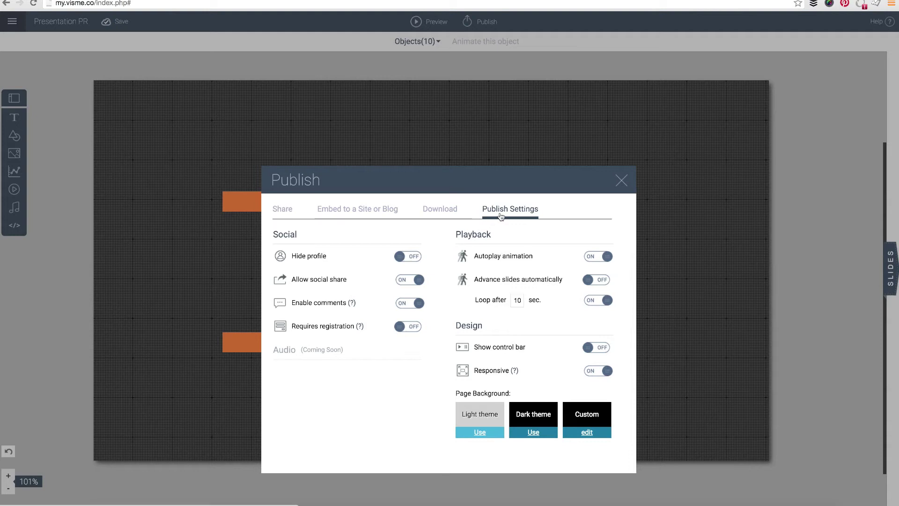
pyautogui.click(408, 328)
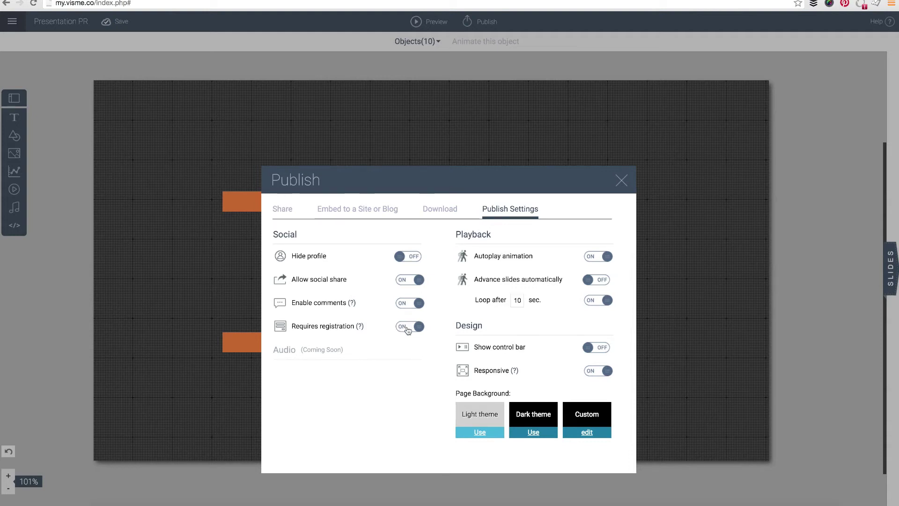
pyautogui.click(283, 209)
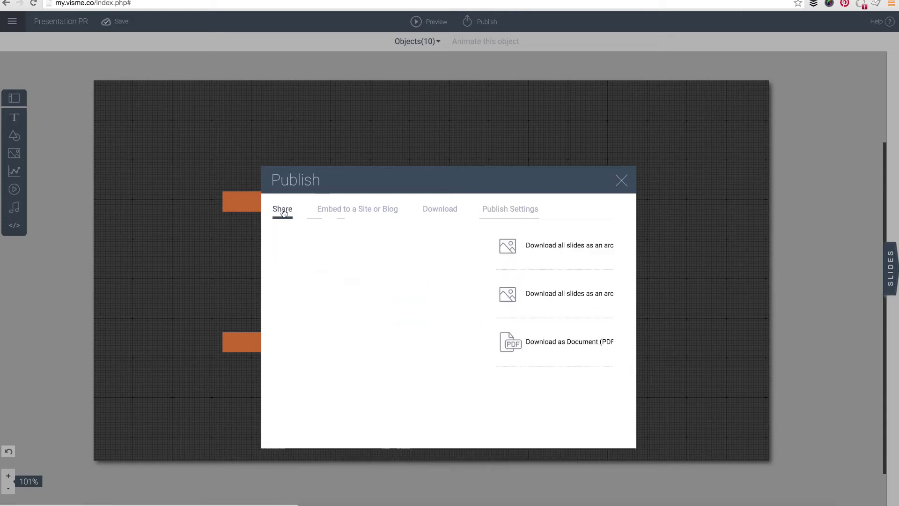
pyautogui.click(283, 247)
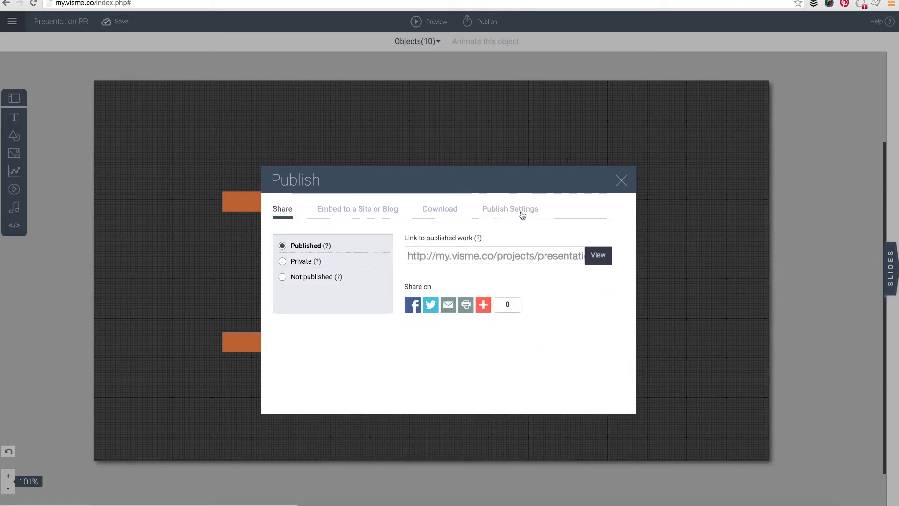
pyautogui.click(499, 212)
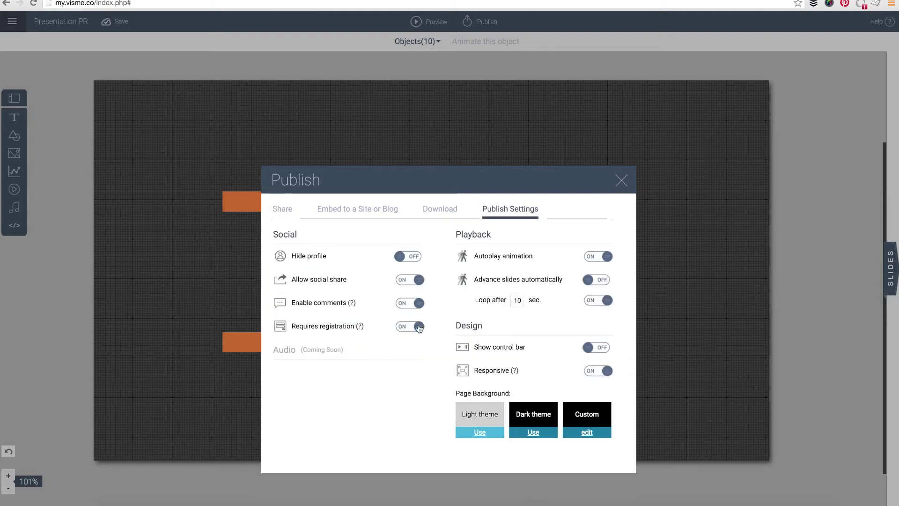
pyautogui.click(283, 210)
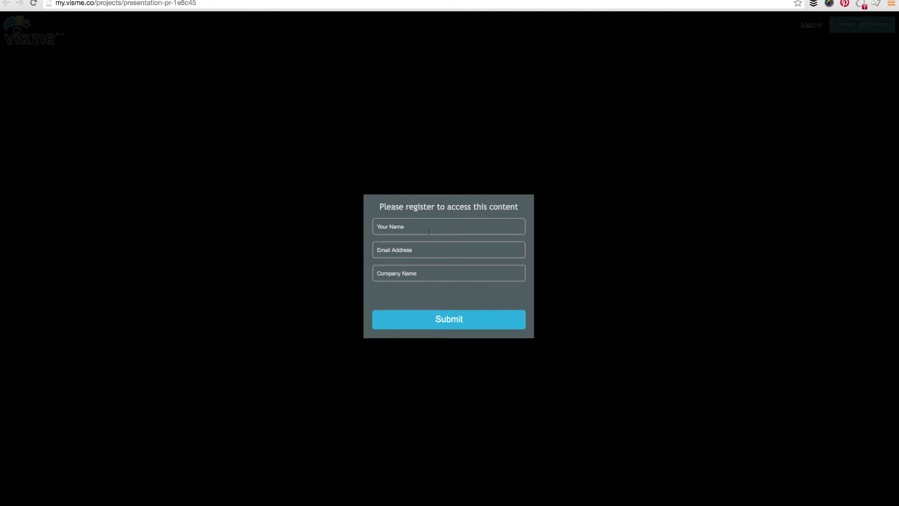
# Fill the registration form with the viewer's name, e-mail and autofilled company, and submit it.
pyautogui.click(426, 230)
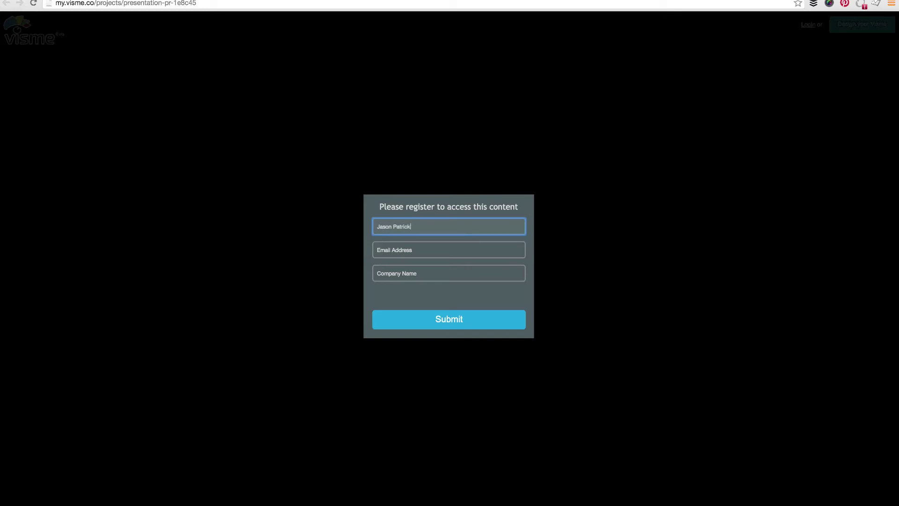
pyautogui.click(448, 250)
pyautogui.write('j')
pyautogui.press('BackSpace')
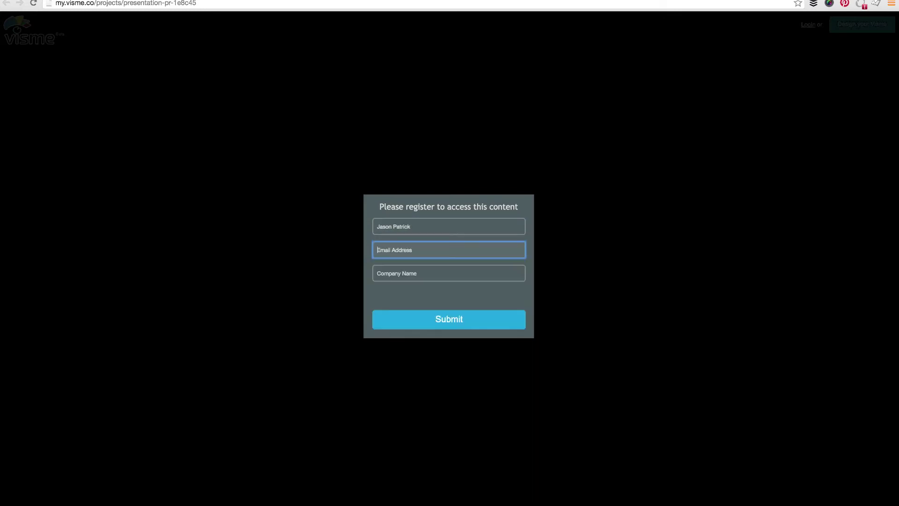
pyautogui.press('Tab')
pyautogui.write('Hin')
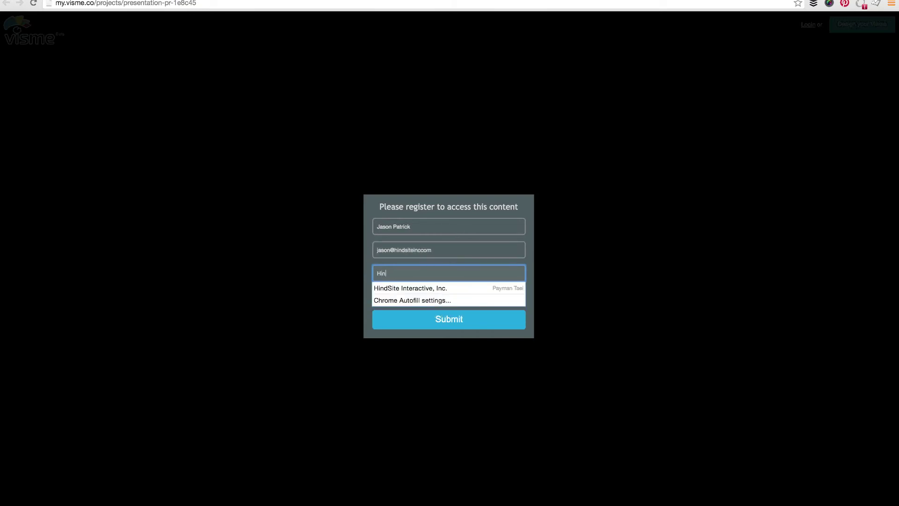
pyautogui.click(408, 288)
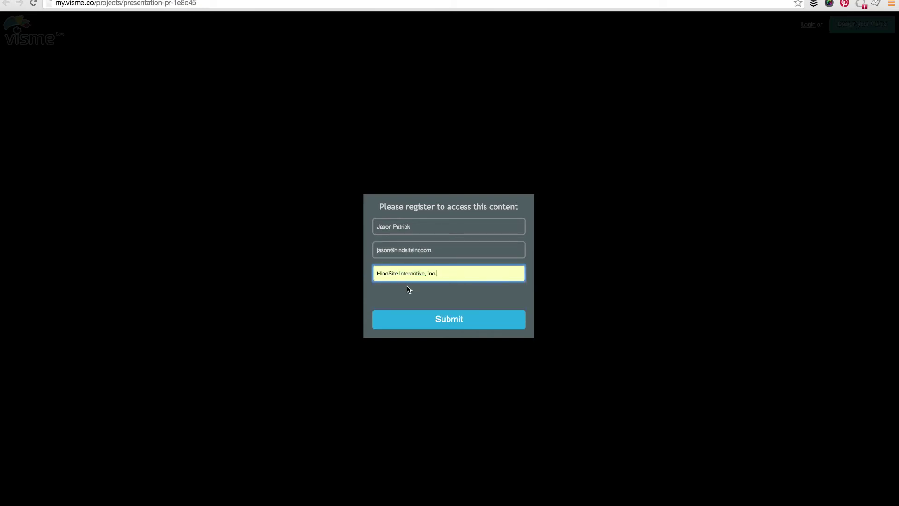
pyautogui.click(456, 326)
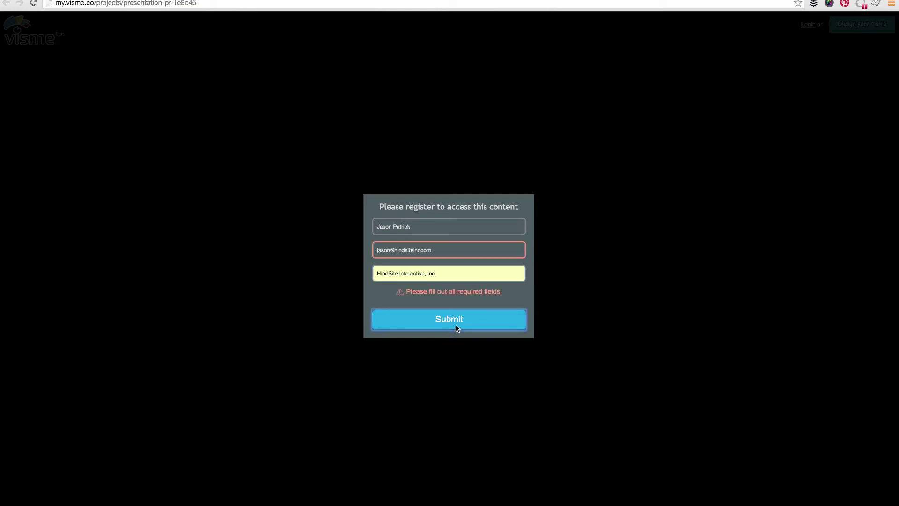
# Correct the rejected e-mail to the full .com address and resubmit the registration.
pyautogui.click(444, 248)
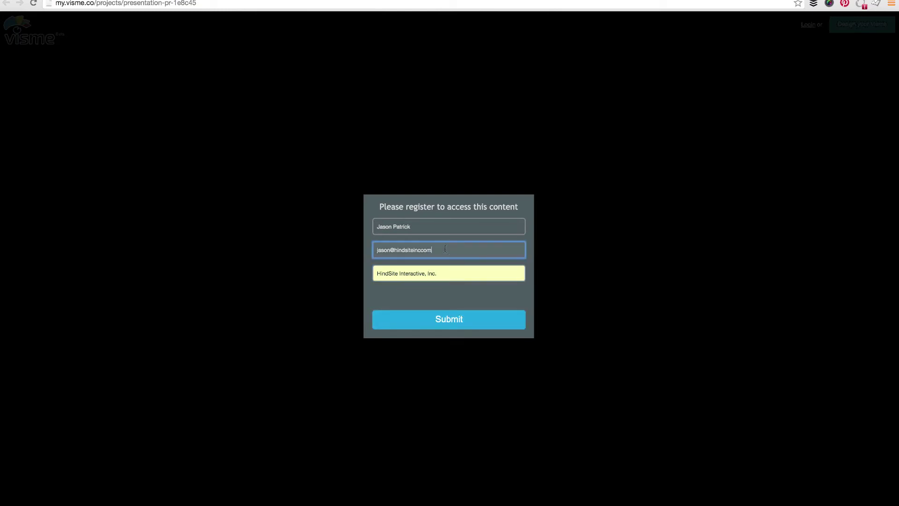
pyautogui.press('BackSpace')
pyautogui.press('BackSpace')
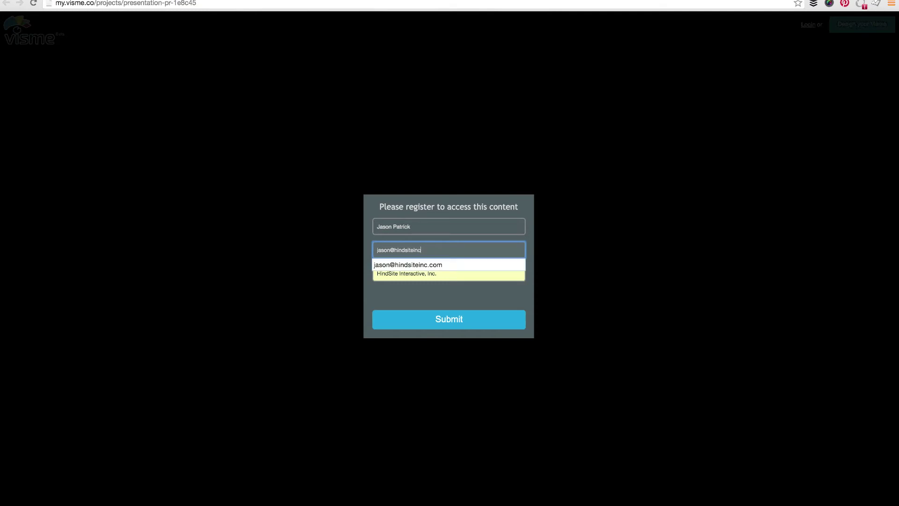
pyautogui.write('com')
pyautogui.press('BackSpace')
pyautogui.press('BackSpace')
pyautogui.press('BackSpace')
pyautogui.press('BackSpace')
pyautogui.click(409, 265)
pyautogui.click(429, 319)
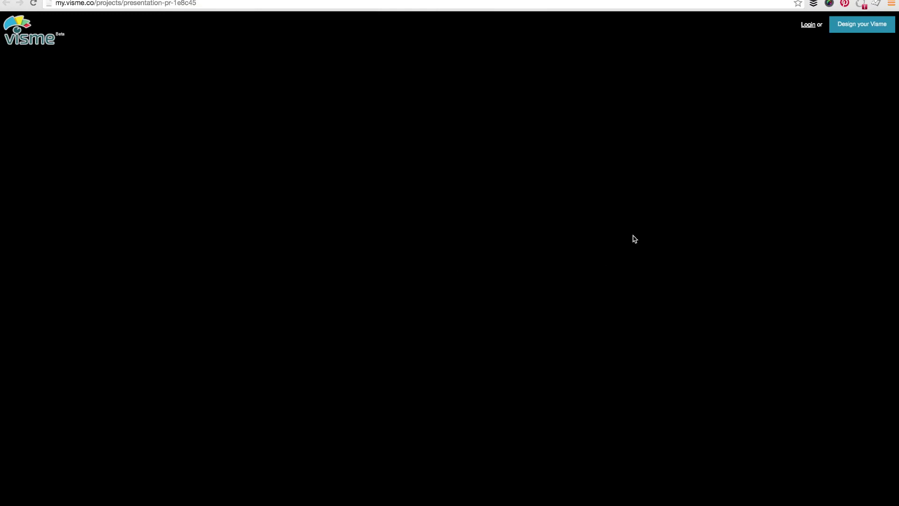
pyautogui.scroll(-1, 467, 281)
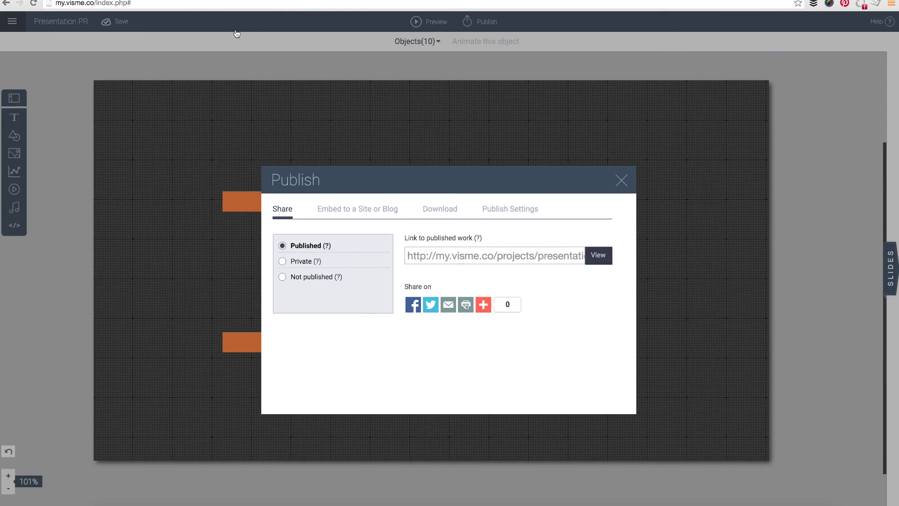
# Confirm registration is still required in Publish Settings and close the Publish window.
pyautogui.click(519, 210)
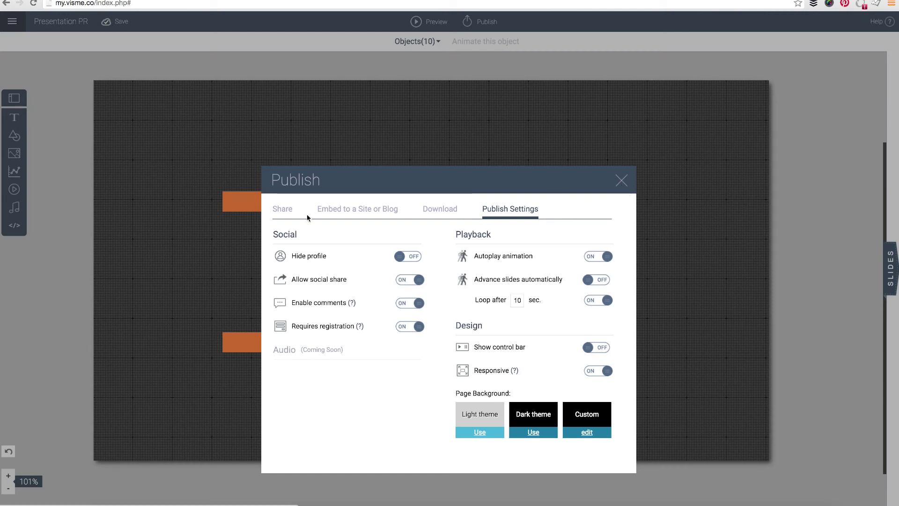
pyautogui.click(284, 210)
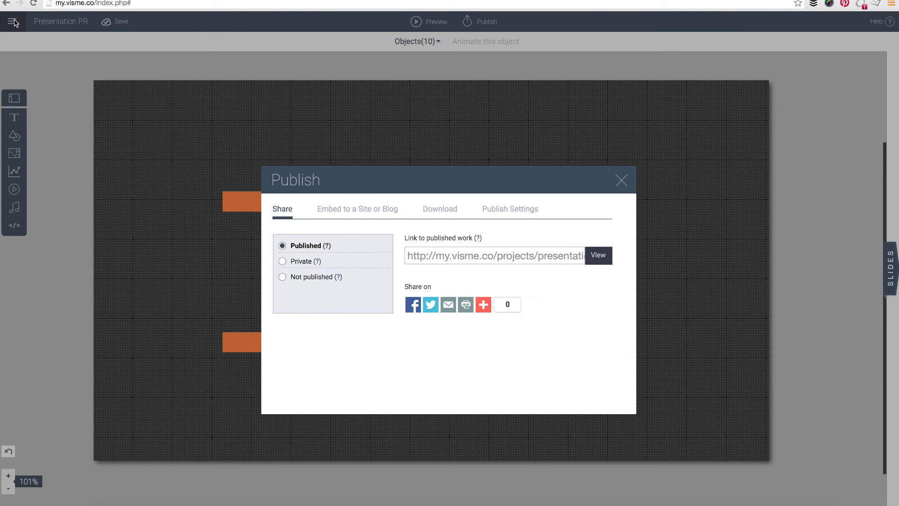
pyautogui.click(622, 181)
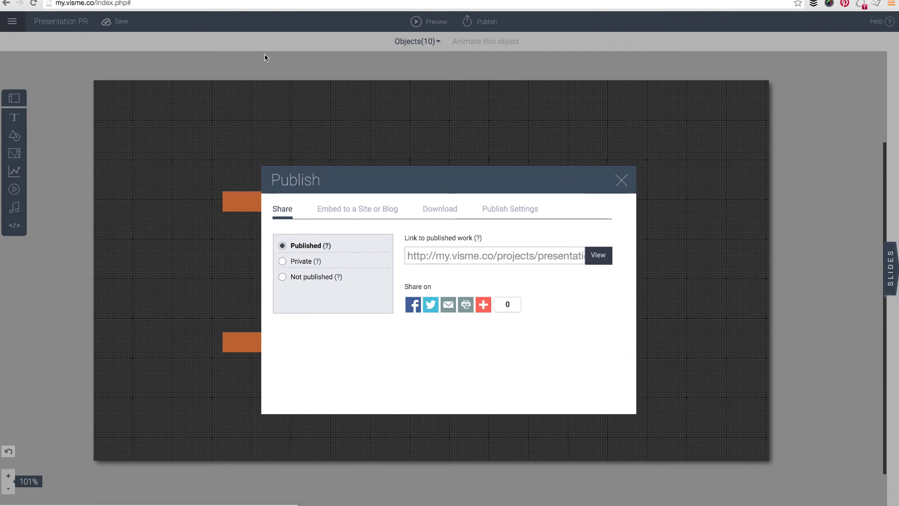
# Return to the project dashboard via the main menu and open Form Results.
pyautogui.click(12, 21)
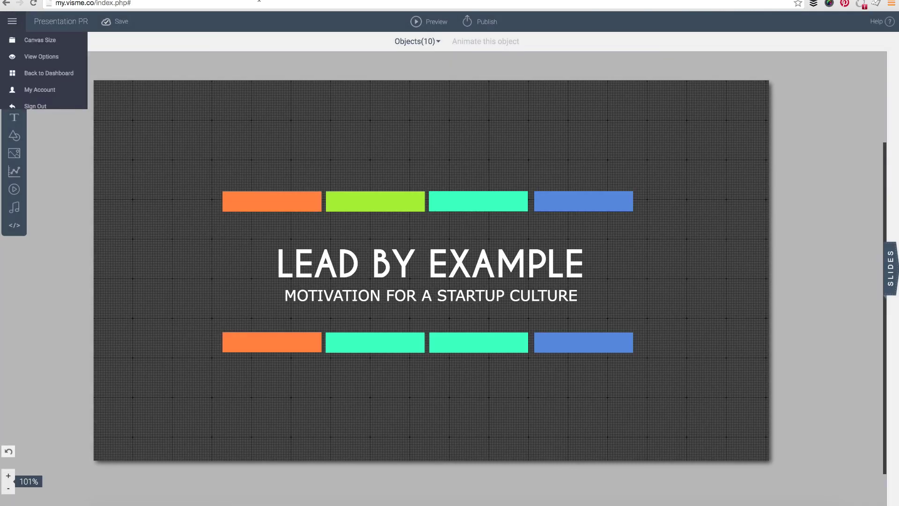
pyautogui.click(28, 75)
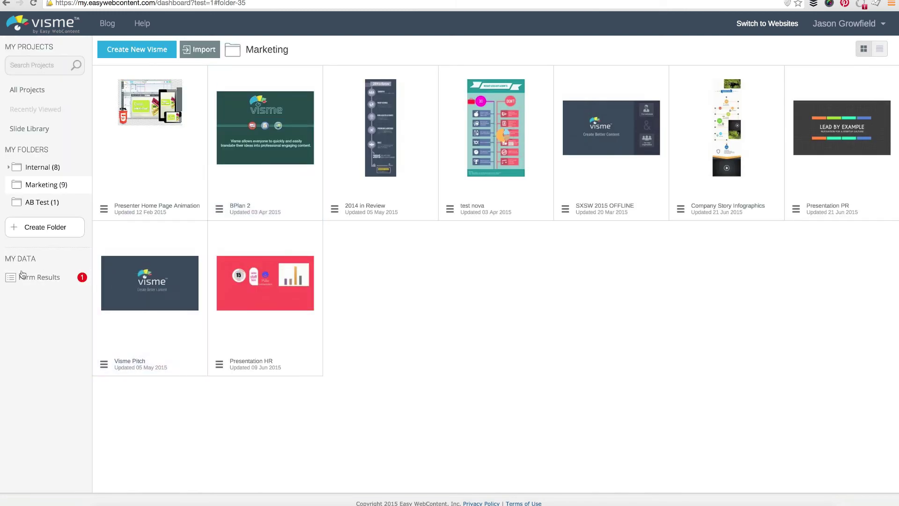
pyautogui.click(63, 280)
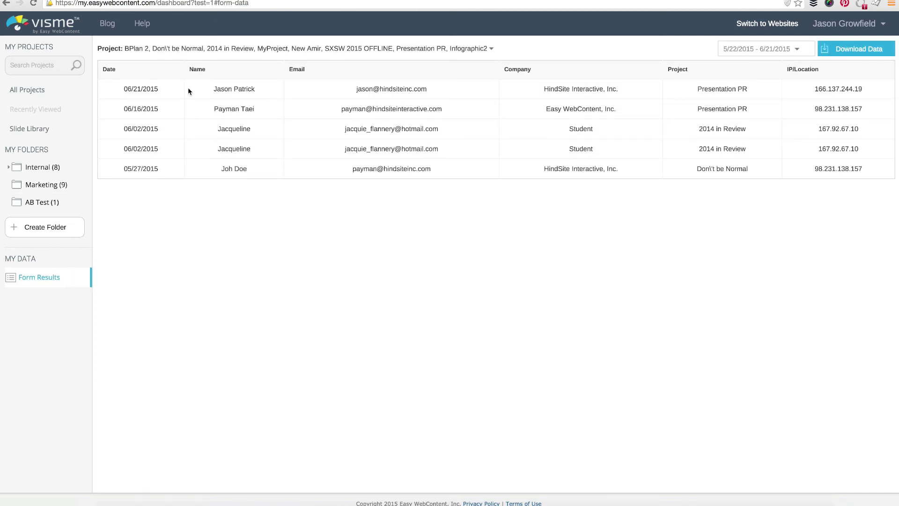
# Review the Form Results lead rows and reveal the downloaded data.csv in the Downloads folder.
pyautogui.tripleClick(243, 89)
pyautogui.click(422, 89)
pyautogui.doubleClick(738, 91)
pyautogui.click(786, 91)
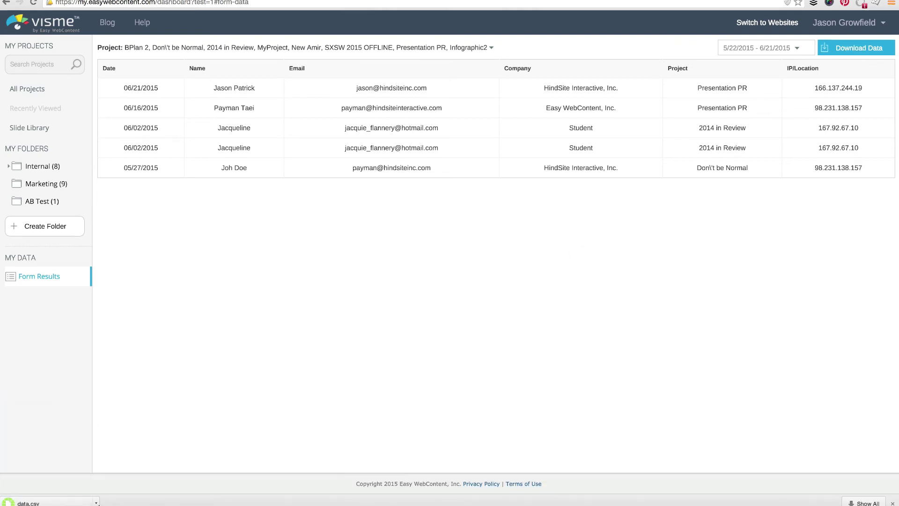
pyautogui.click(96, 503)
pyautogui.click(120, 489)
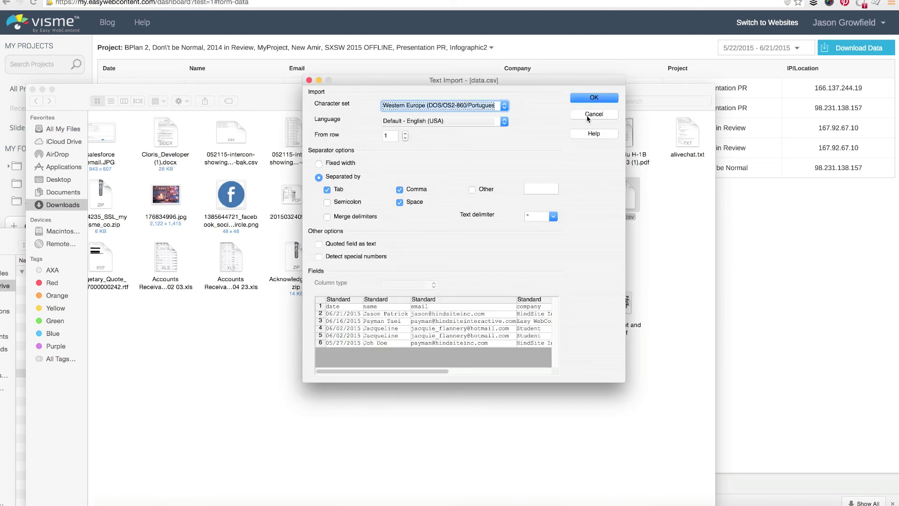
# Import data.csv into Calc with the default settings, reposition the window, then close it.
pyautogui.click(593, 99)
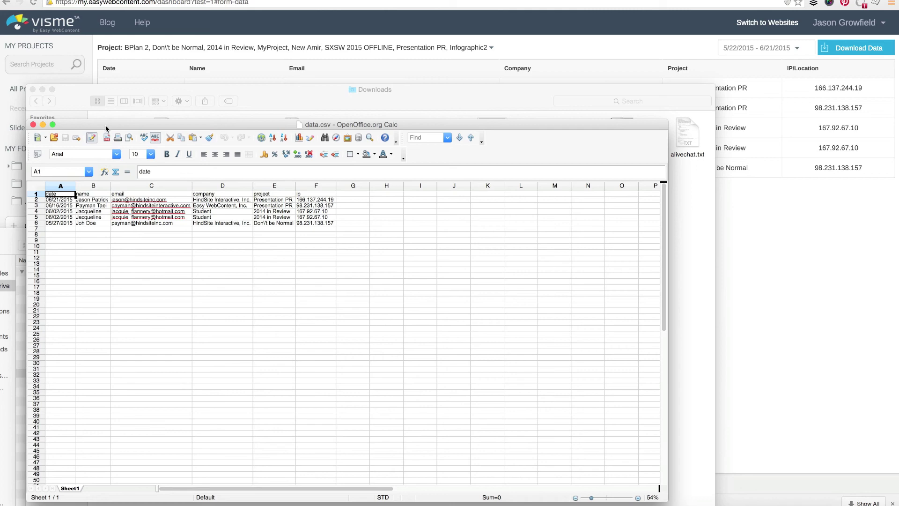
pyautogui.moveTo(106, 129); pyautogui.dragTo(129, 95)
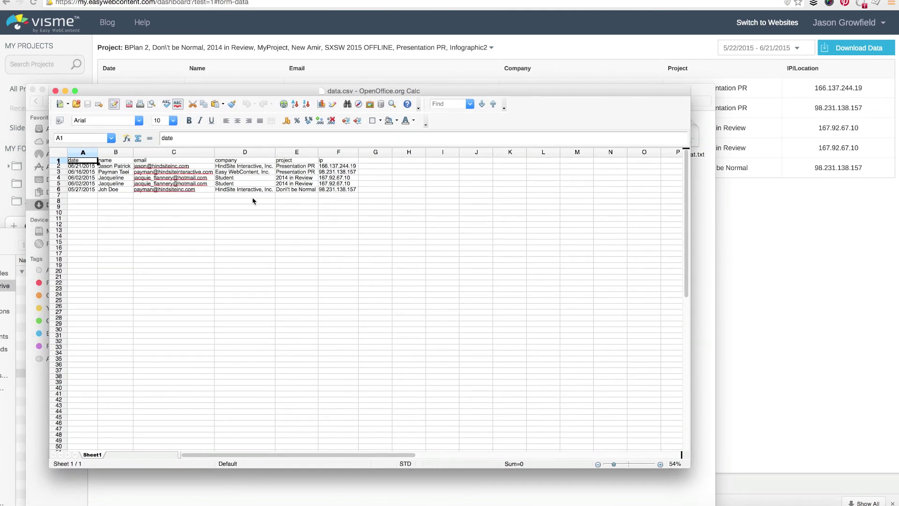
pyautogui.click(55, 90)
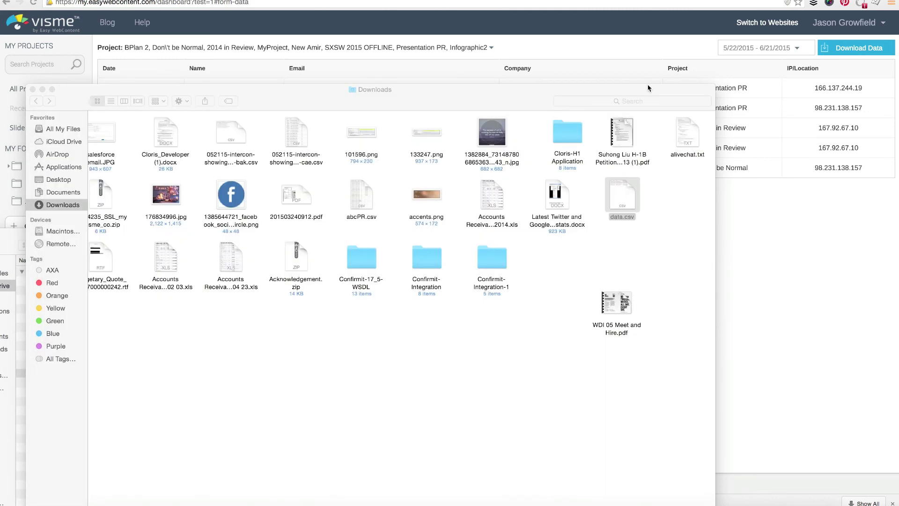
# Briefly switch sharing to Private and view Download options, then restore Published and close.
pyautogui.click(718, 261)
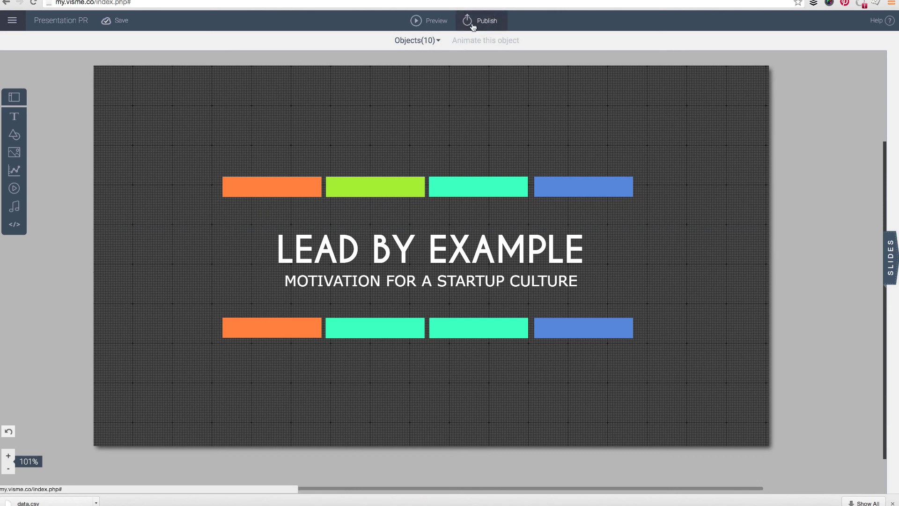
pyautogui.click(468, 21)
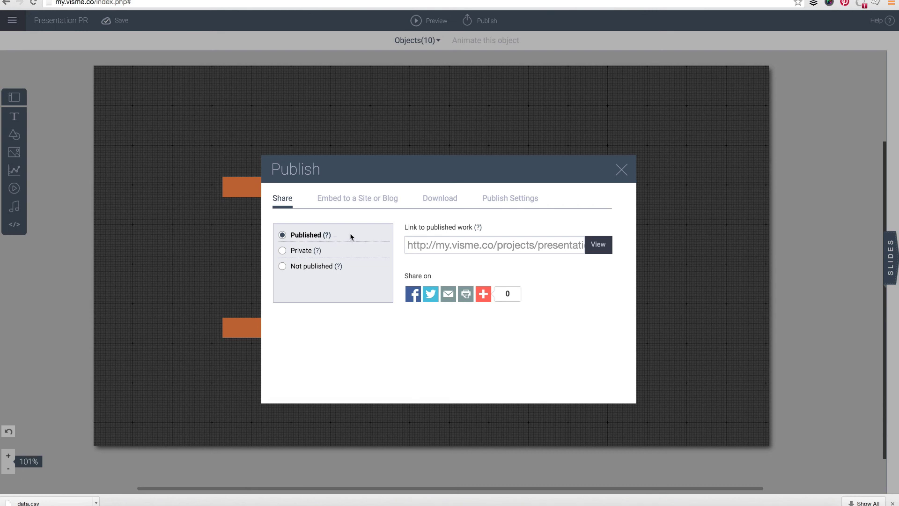
pyautogui.click(308, 252)
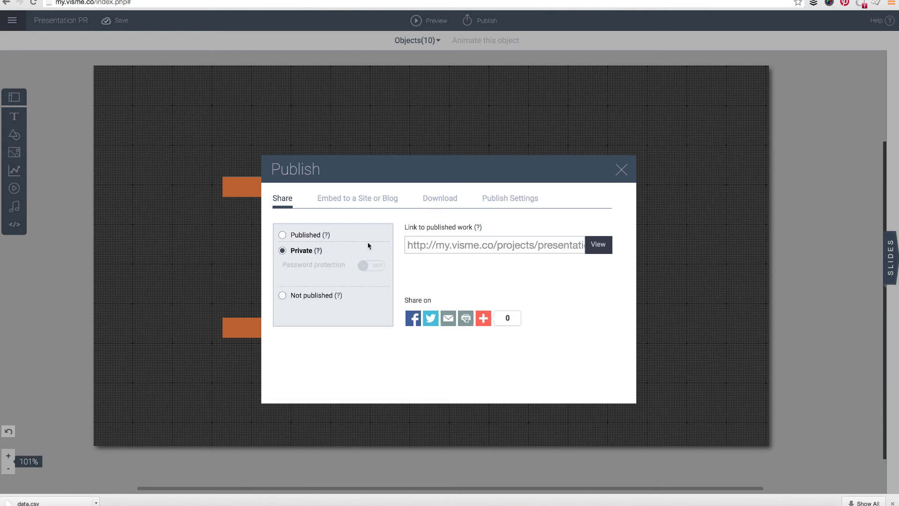
pyautogui.click(438, 201)
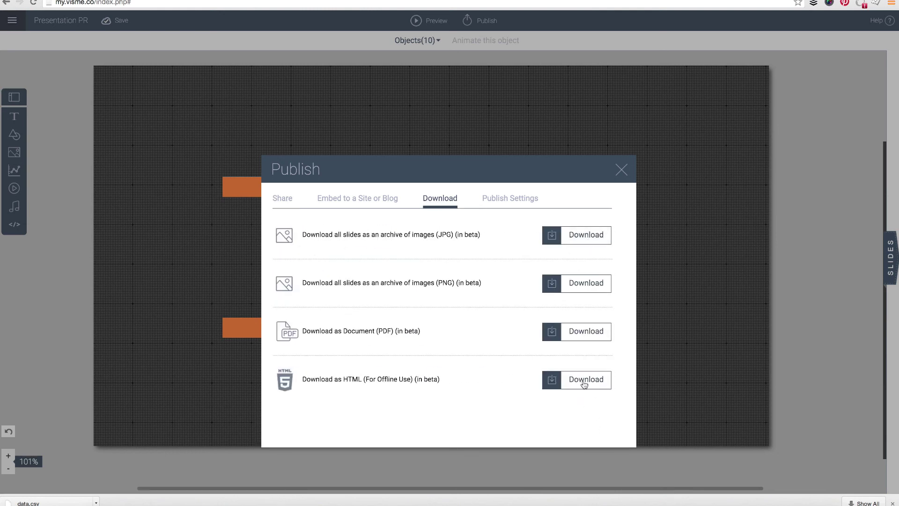
pyautogui.click(280, 199)
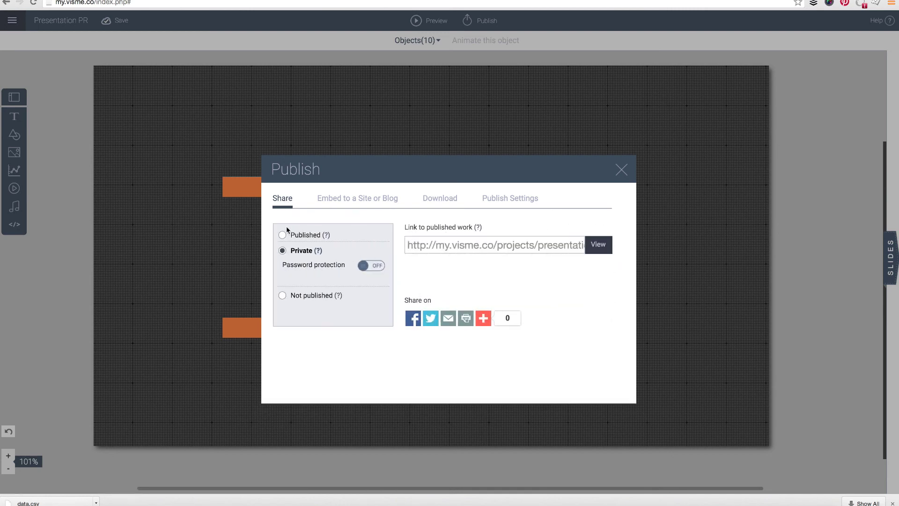
pyautogui.click(283, 235)
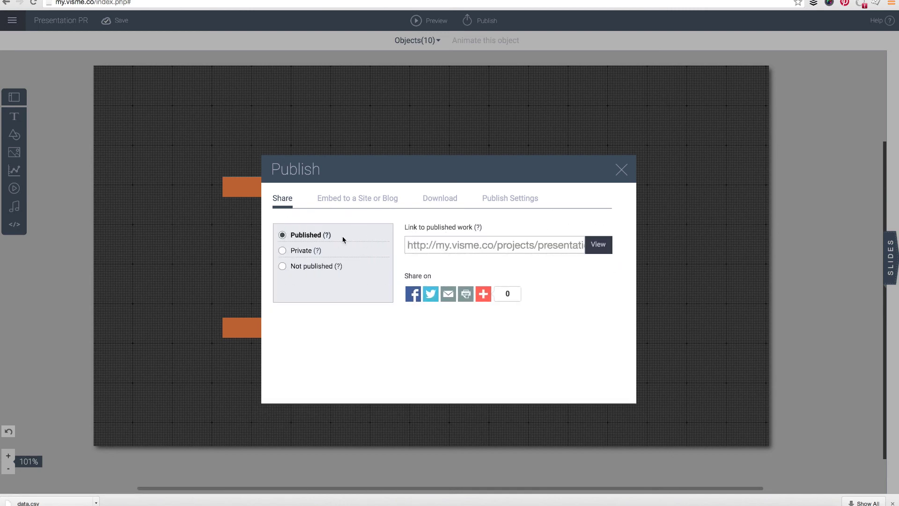
pyautogui.click(622, 169)
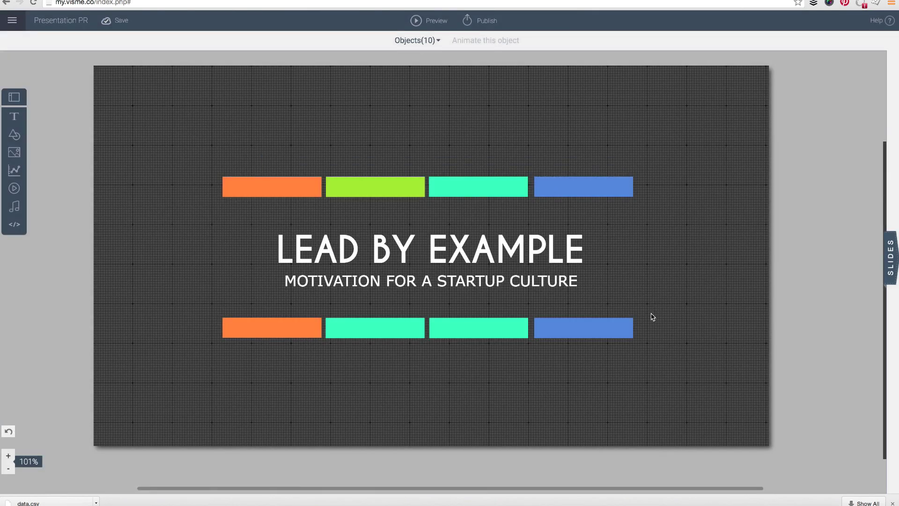